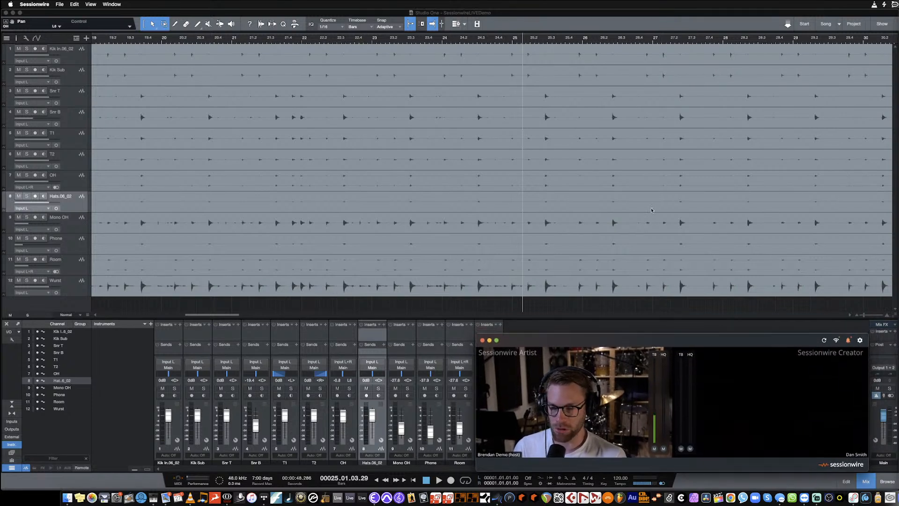
- Play the drum session from near the start of the song and stop after a few bars
{"action": "scroll", "coordinate": [652, 211], "scroll_direction": "left", "scroll_amount": 20}
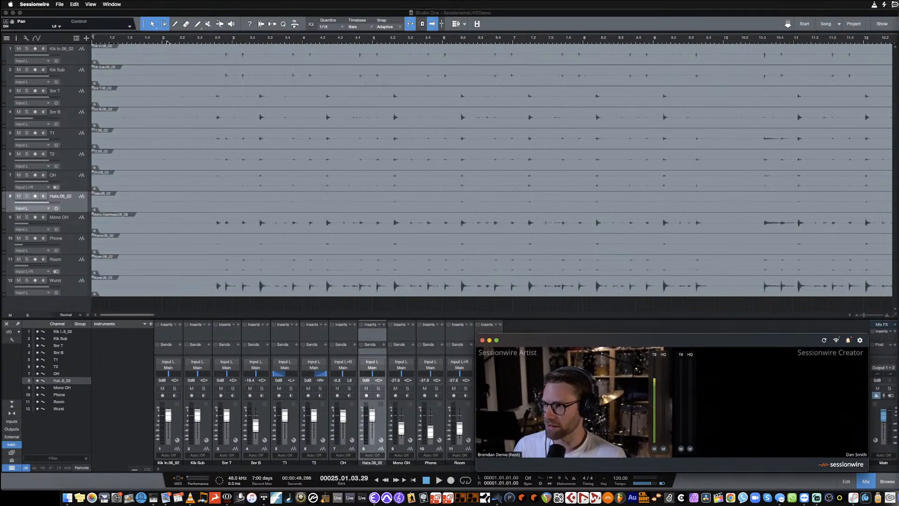
{"action": "left_click", "coordinate": [210, 41]}
{"action": "key", "text": "space"}
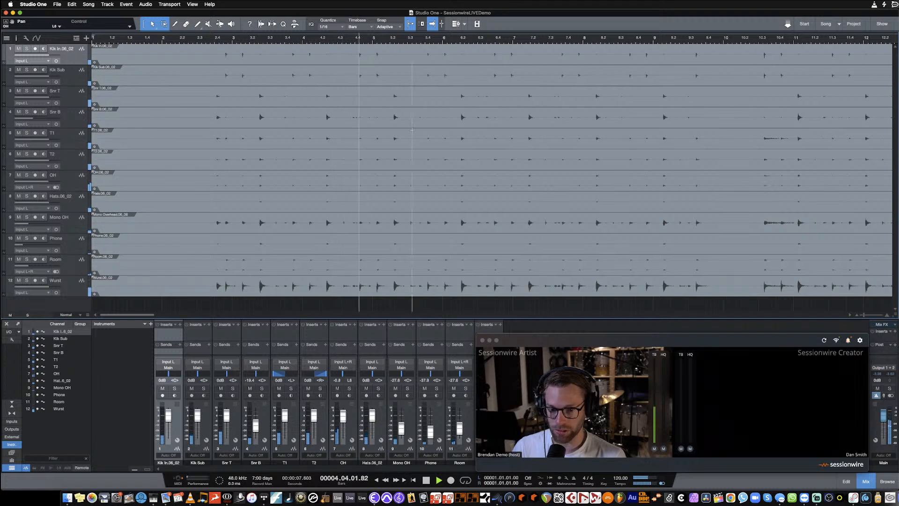
{"action": "key", "text": "space"}
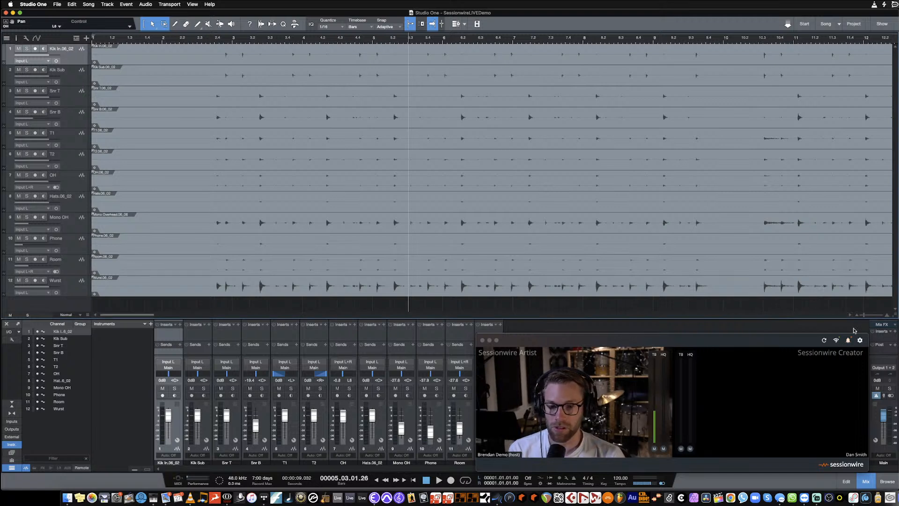
- Select the Main output channel in the console
{"action": "left_click", "coordinate": [895, 332]}
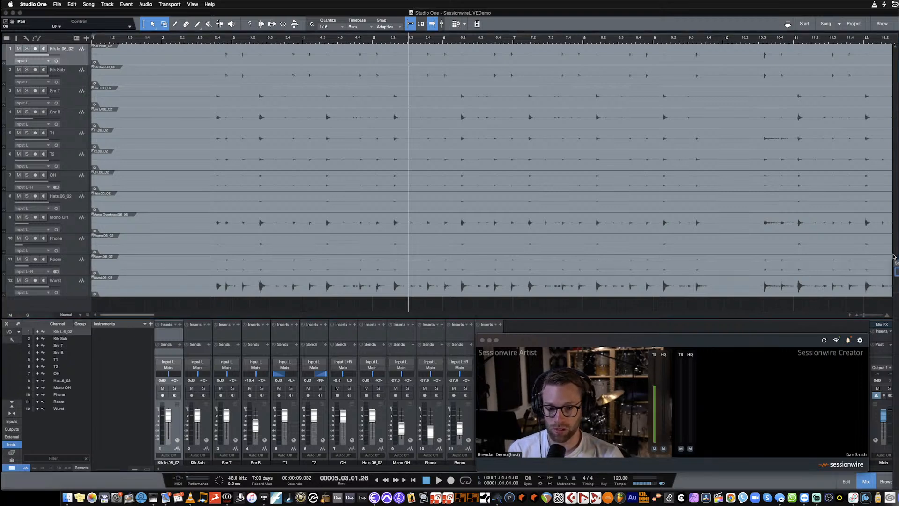
{"action": "left_click", "coordinate": [839, 322]}
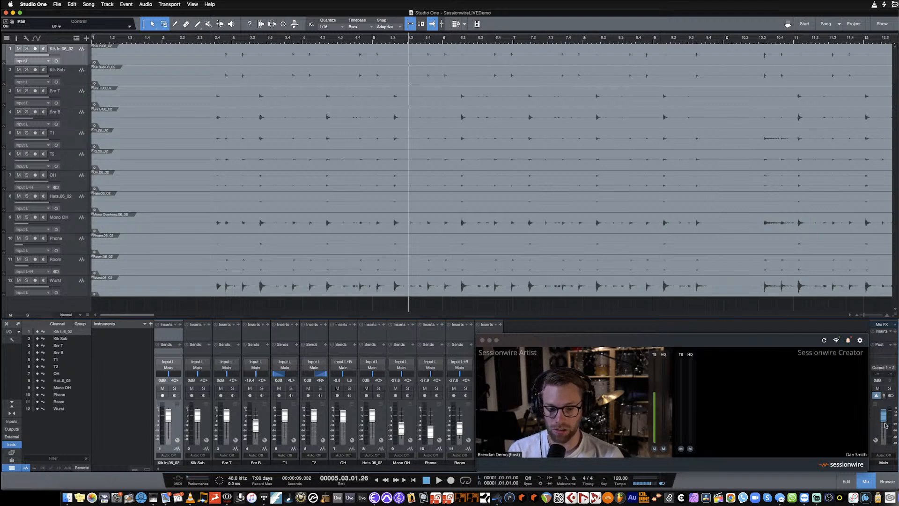
{"action": "left_click", "coordinate": [883, 463]}
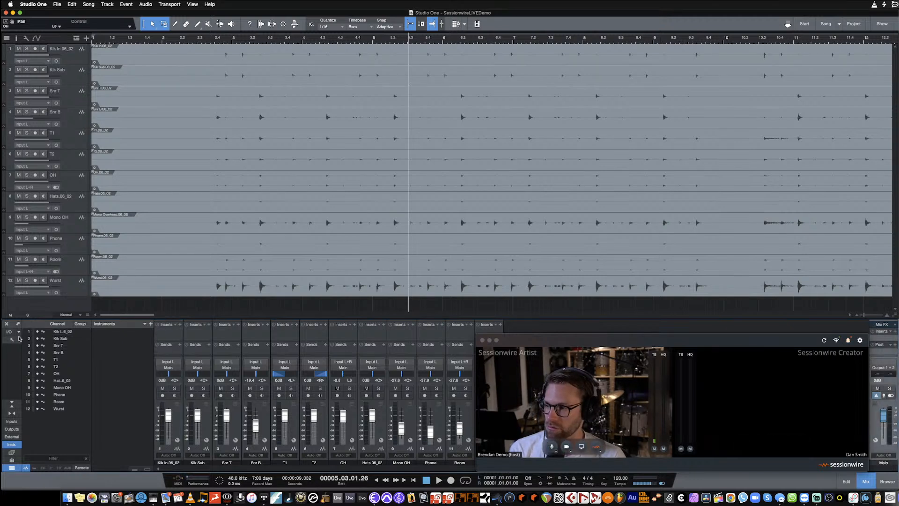
- Enable the Listen Bus in the console options to view its channel strip, and disable it again
{"action": "left_click", "coordinate": [11, 340]}
{"action": "left_click", "coordinate": [8, 322]}
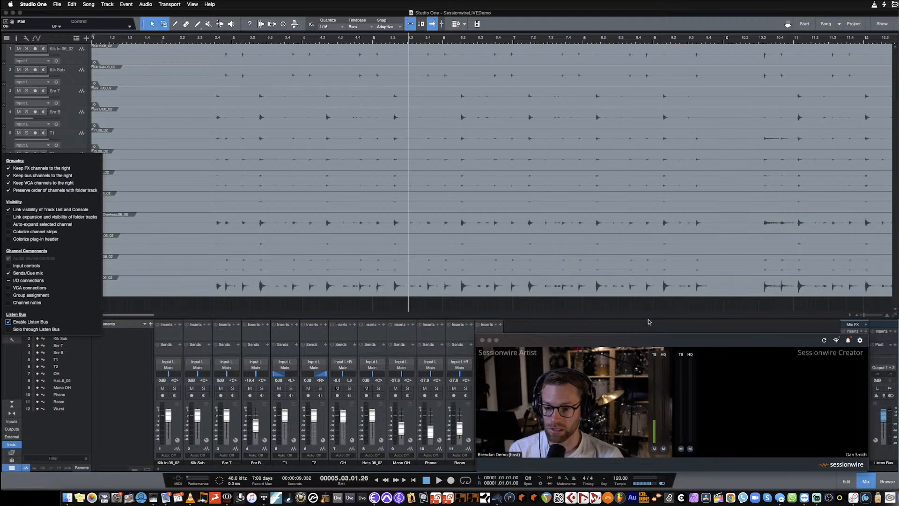
{"action": "left_click_drag", "start_coordinate": [648, 336], "coordinate": [619, 335]}
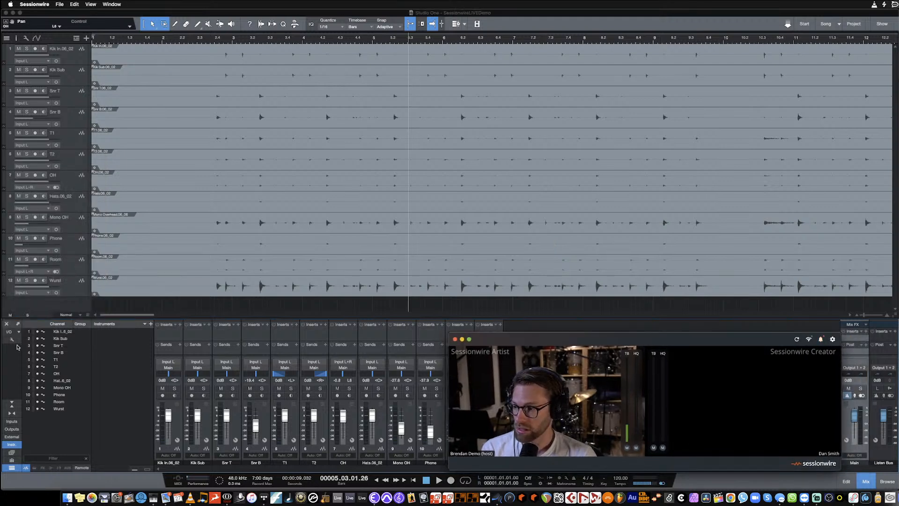
{"action": "left_click", "coordinate": [10, 340]}
{"action": "left_click", "coordinate": [9, 322]}
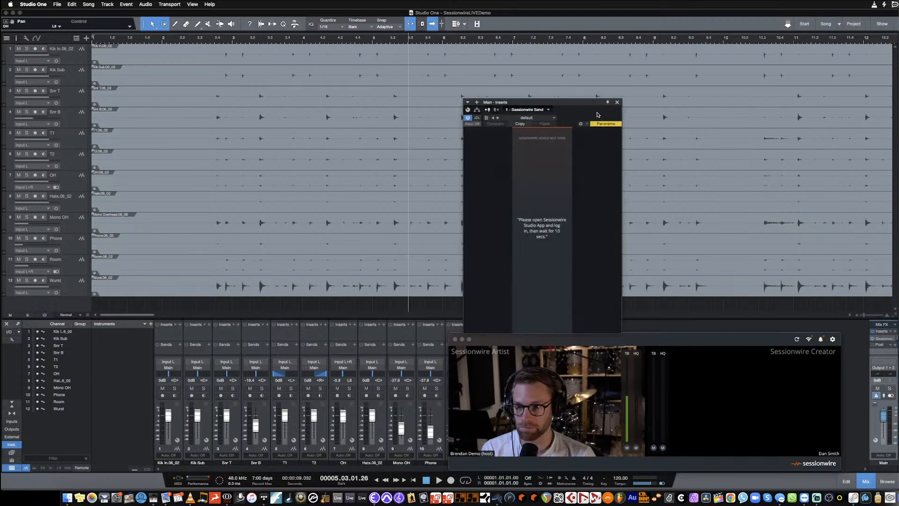
- Move the Sessionwire Send plug-in window aside and check the HQ audio source and destination selections in Sessionwire
{"action": "left_click_drag", "start_coordinate": [590, 103], "coordinate": [755, 101]}
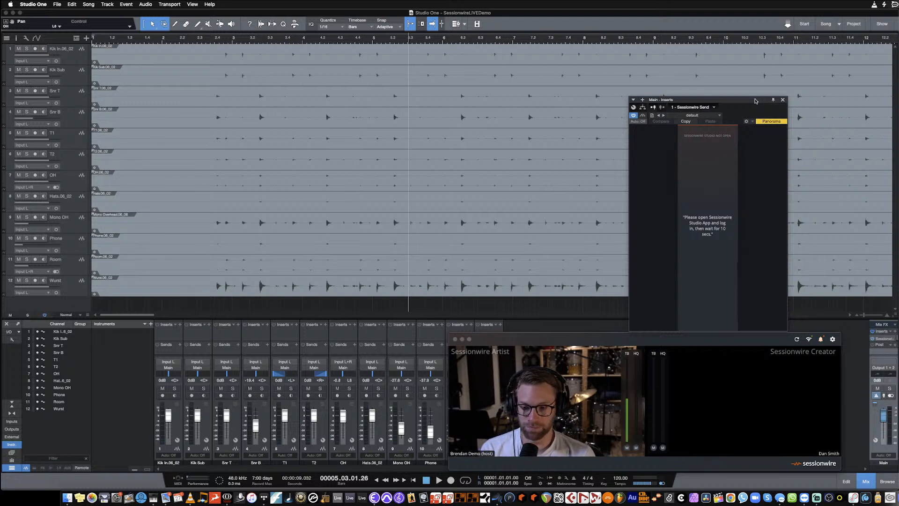
{"action": "left_click_drag", "start_coordinate": [755, 101], "coordinate": [754, 100]}
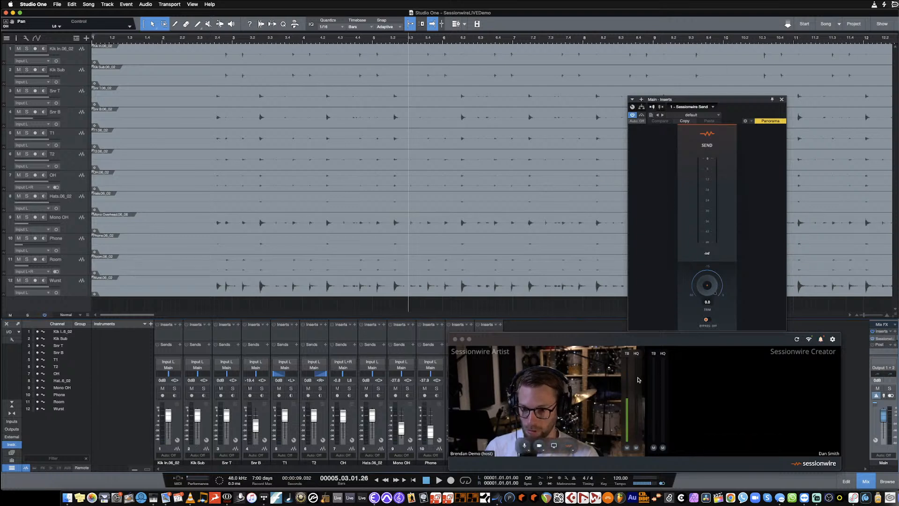
{"action": "left_click", "coordinate": [570, 448]}
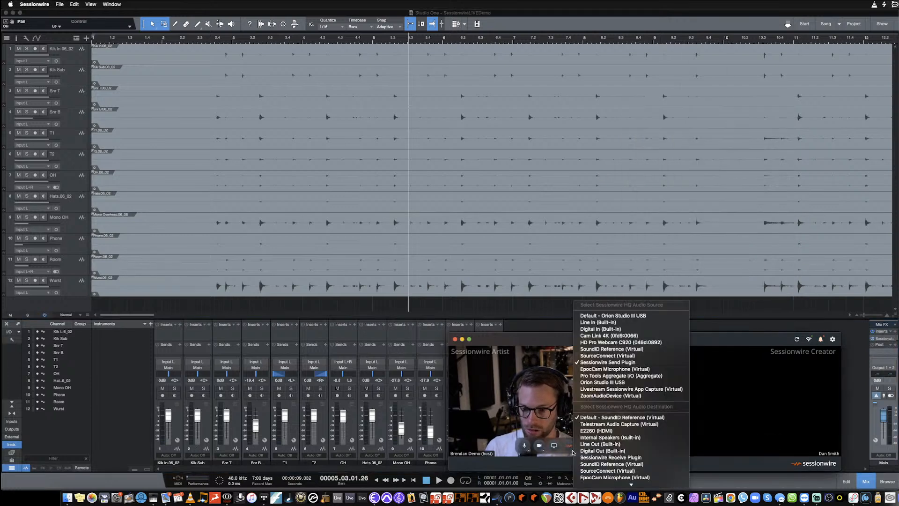
{"action": "left_click", "coordinate": [562, 467]}
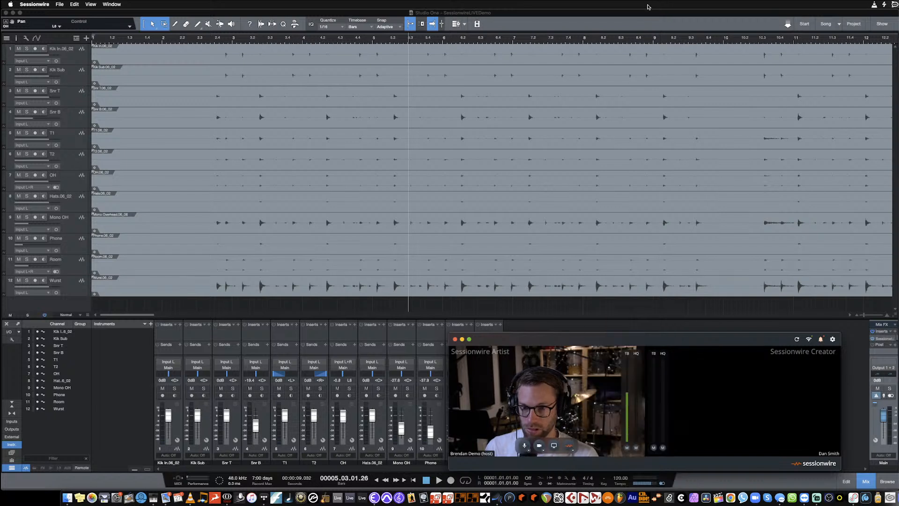
{"action": "left_click", "coordinate": [646, 13]}
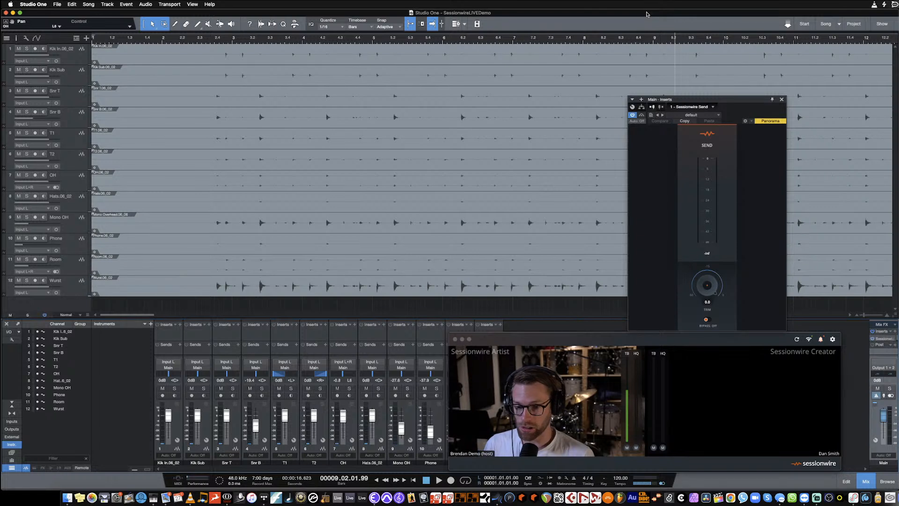
- Try lowering the Sessionwire Send trim on the Main channel, and bring it back to 0.0 while playing the song
{"action": "mouse_move", "coordinate": [800, 399]}
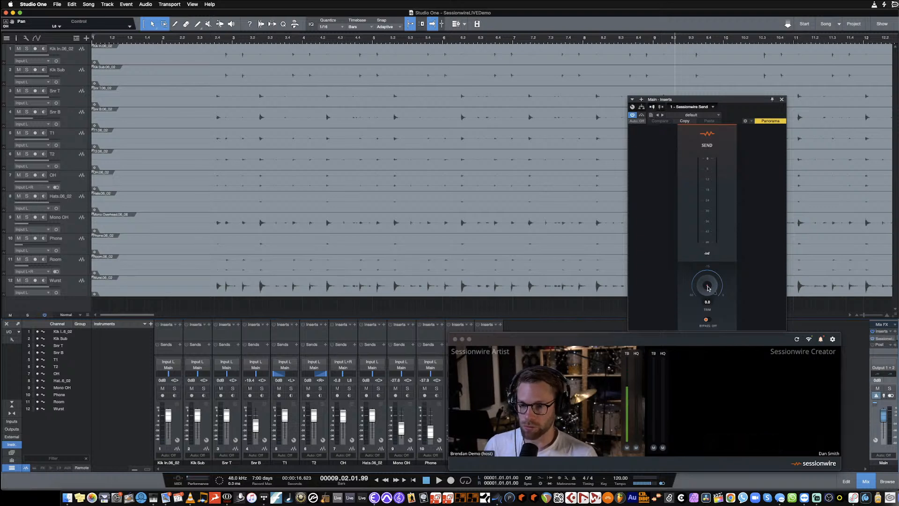
{"action": "left_click_drag", "start_coordinate": [707, 287], "coordinate": [706, 325]}
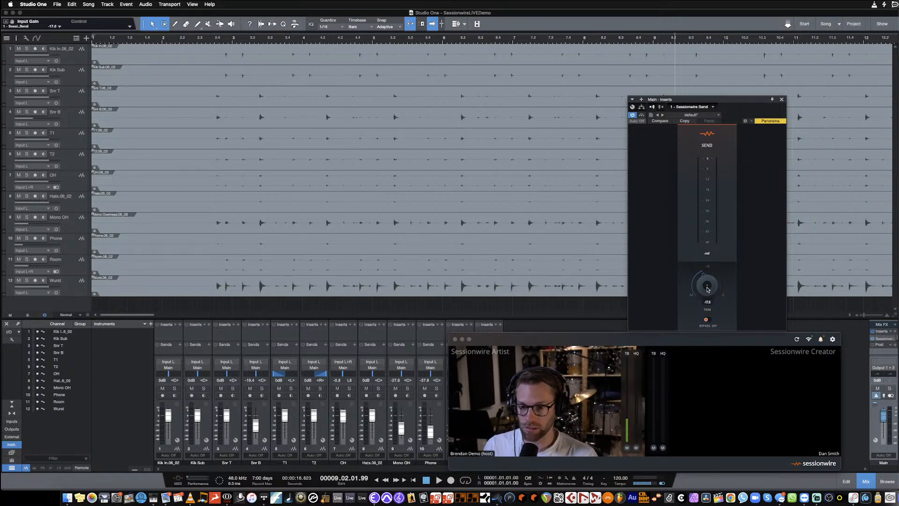
{"action": "left_click_drag", "start_coordinate": [709, 289], "coordinate": [704, 232]}
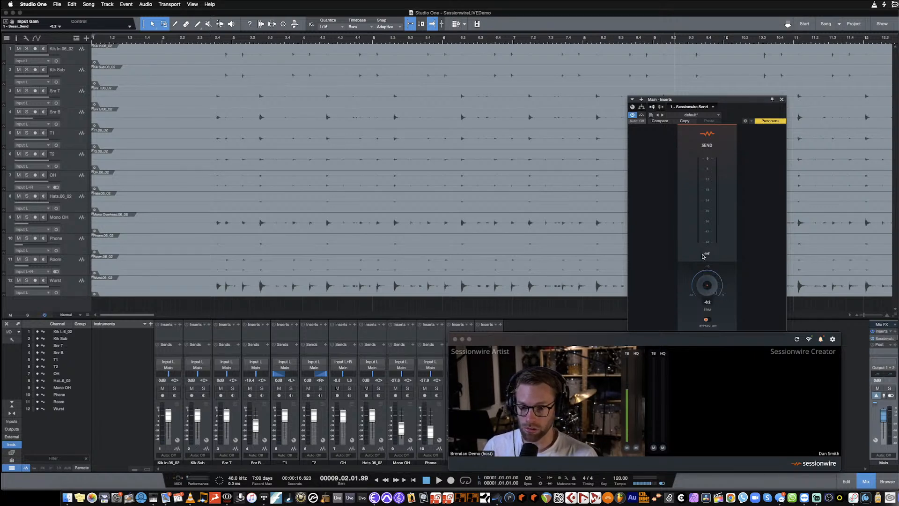
{"action": "key", "text": "space"}
{"action": "left_click_drag", "start_coordinate": [708, 285], "coordinate": [723, 229]}
{"action": "key", "text": "space"}
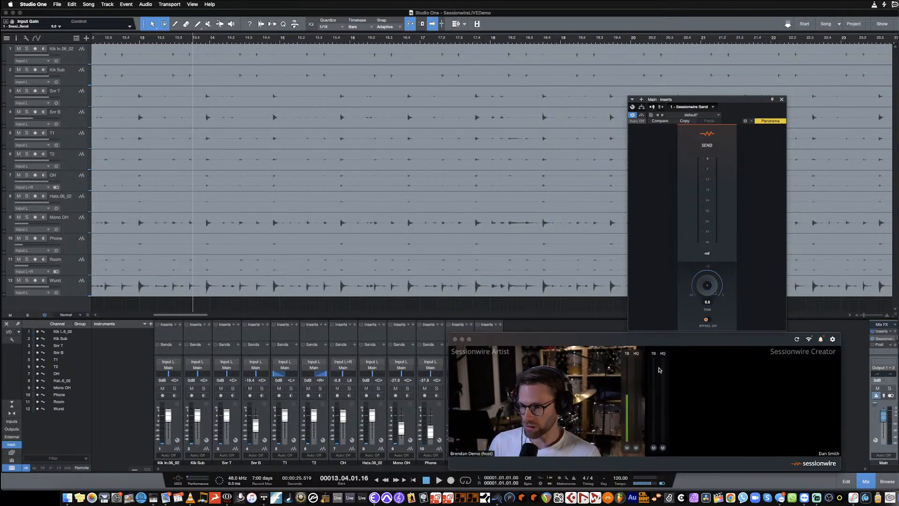
- Remove the Sessionwire Send plug-in from the Main channel's inserts
{"action": "right_click", "coordinate": [883, 338]}
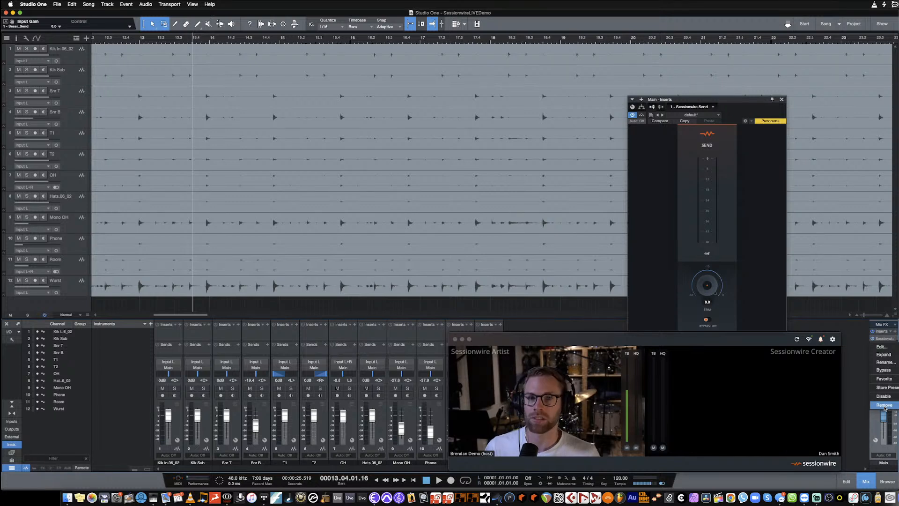
{"action": "key", "text": "super+Tab"}
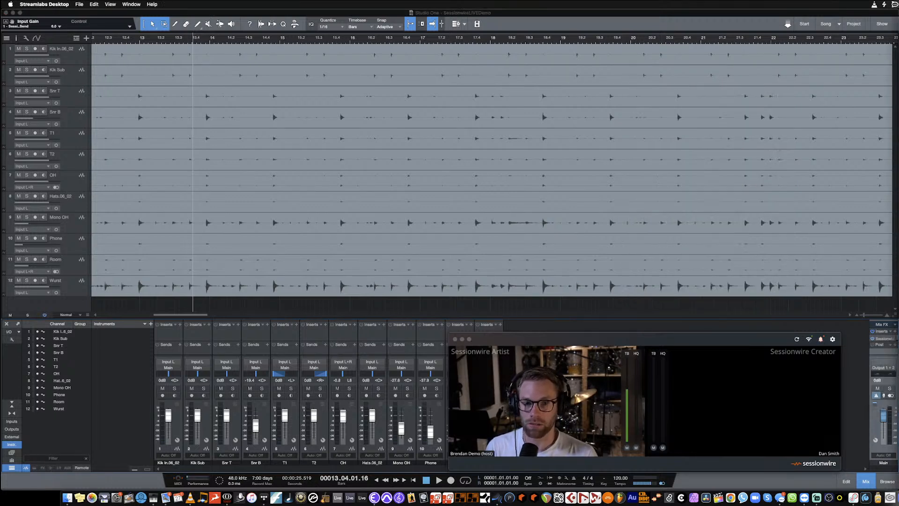
{"action": "left_click", "coordinate": [781, 354]}
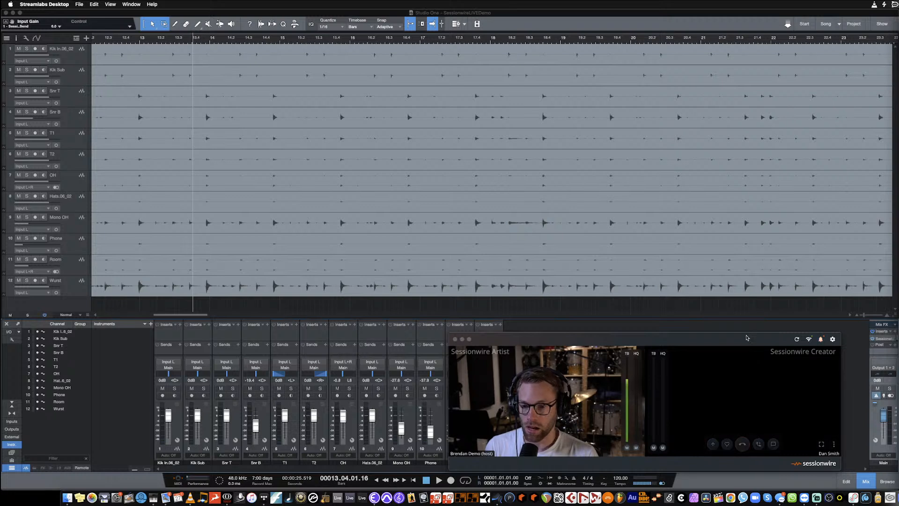
{"action": "right_click", "coordinate": [881, 341]}
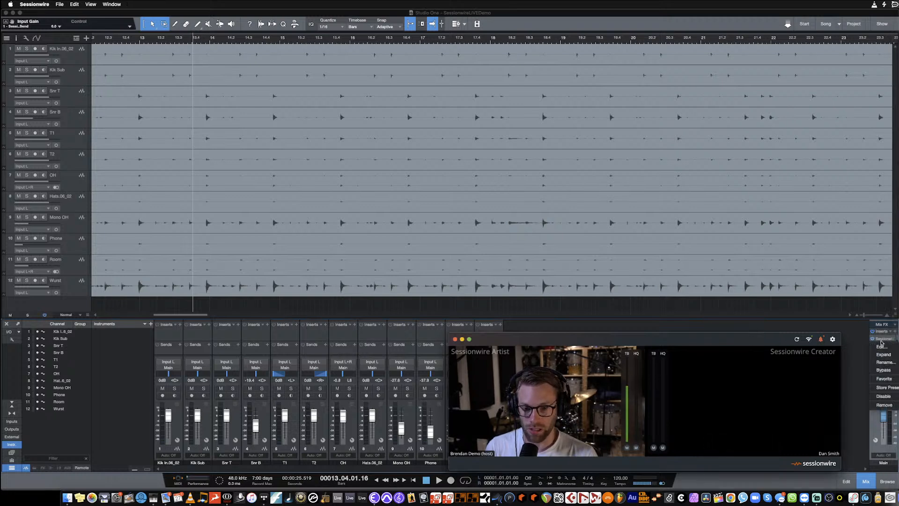
{"action": "left_click", "coordinate": [884, 404]}
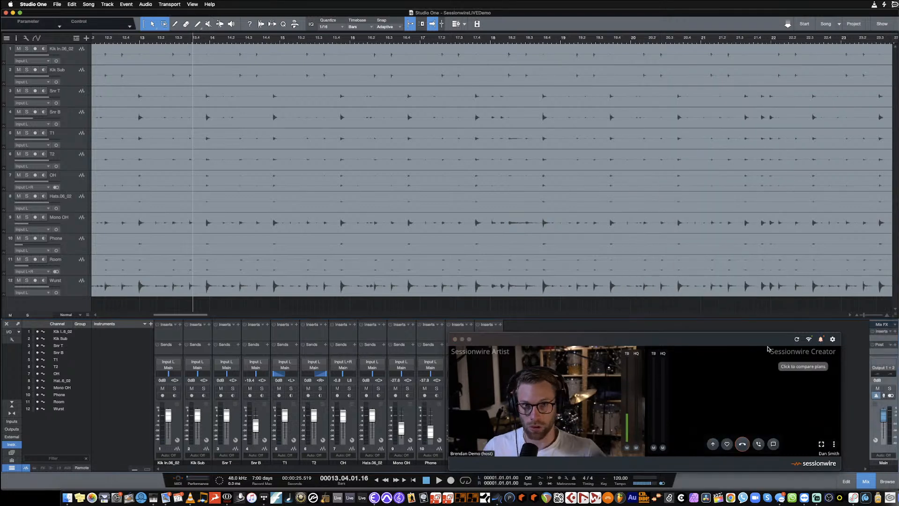
- Move the Sessionwire call window off the console and select all channels from Kik In to Wurst
{"action": "left_click_drag", "start_coordinate": [724, 340], "coordinate": [761, 54]}
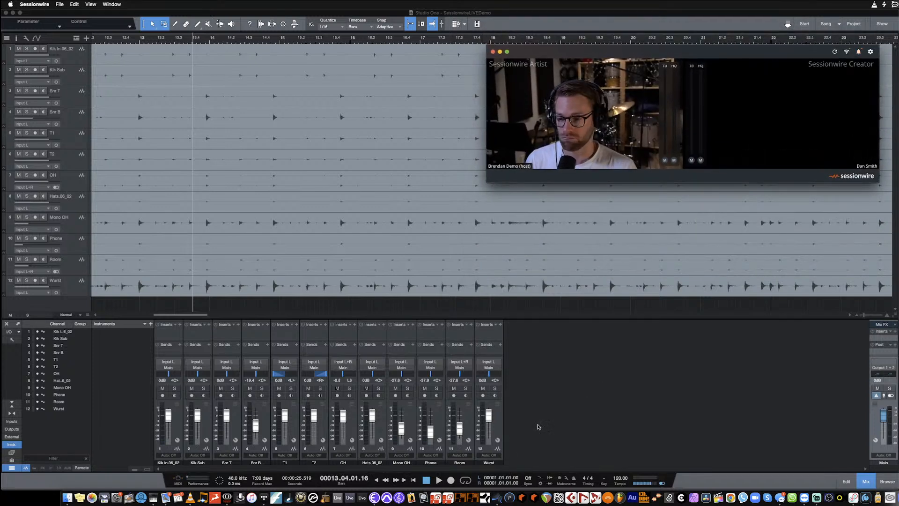
{"action": "left_click", "coordinate": [533, 425]}
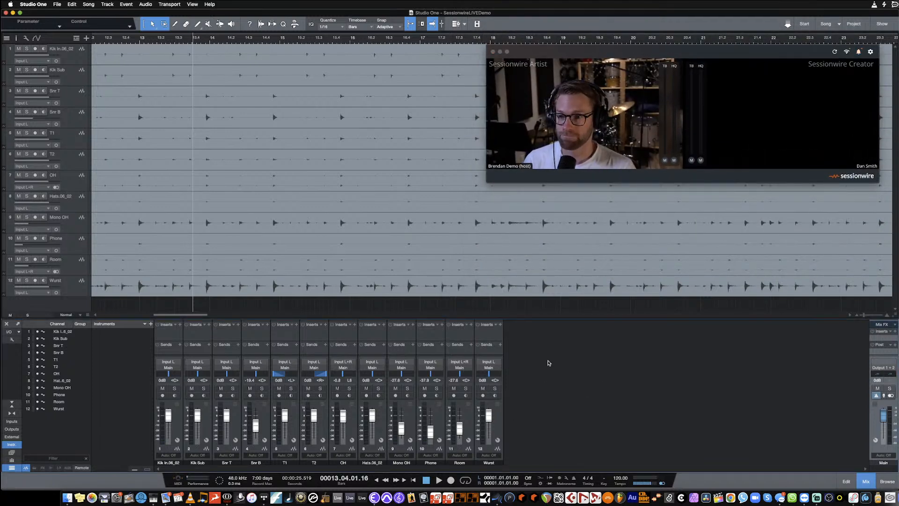
{"action": "left_click", "coordinate": [172, 462]}
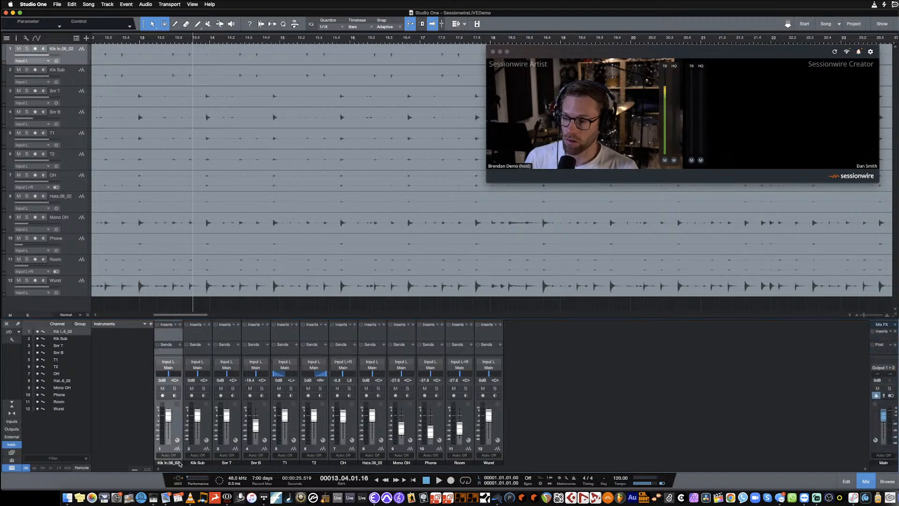
{"action": "left_click", "coordinate": [496, 463], "text": "shift"}
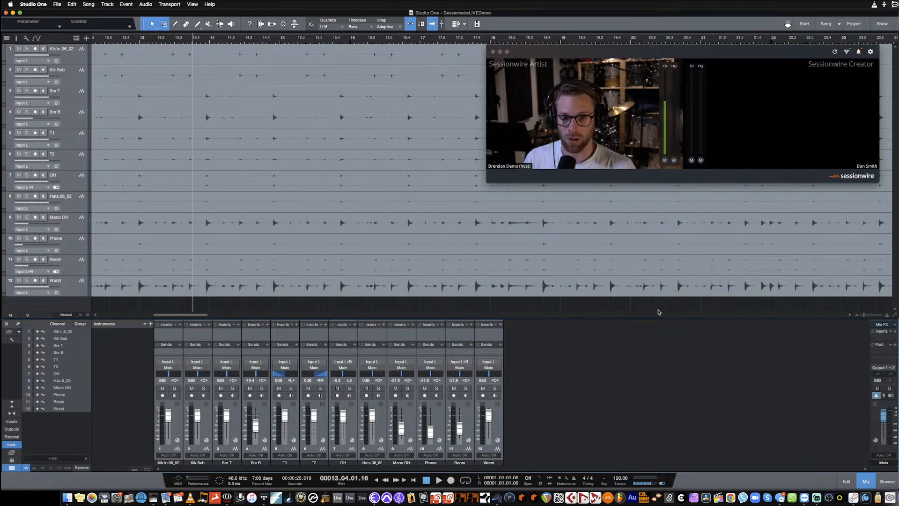
{"action": "key", "text": "super+space"}
{"action": "key", "text": "Escape"}
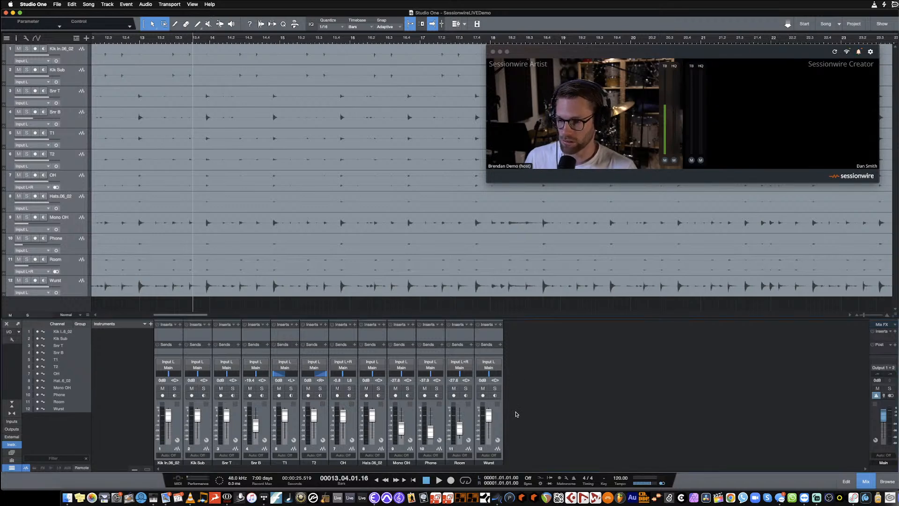
{"action": "left_click", "coordinate": [491, 464]}
{"action": "left_click", "coordinate": [177, 429]}
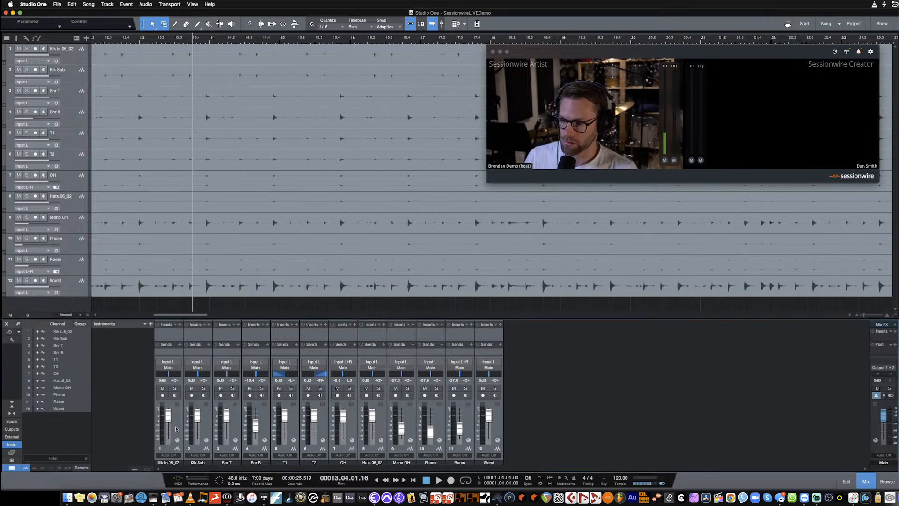
{"action": "left_click", "coordinate": [176, 422]}
{"action": "left_click", "coordinate": [496, 425], "text": "shift"}
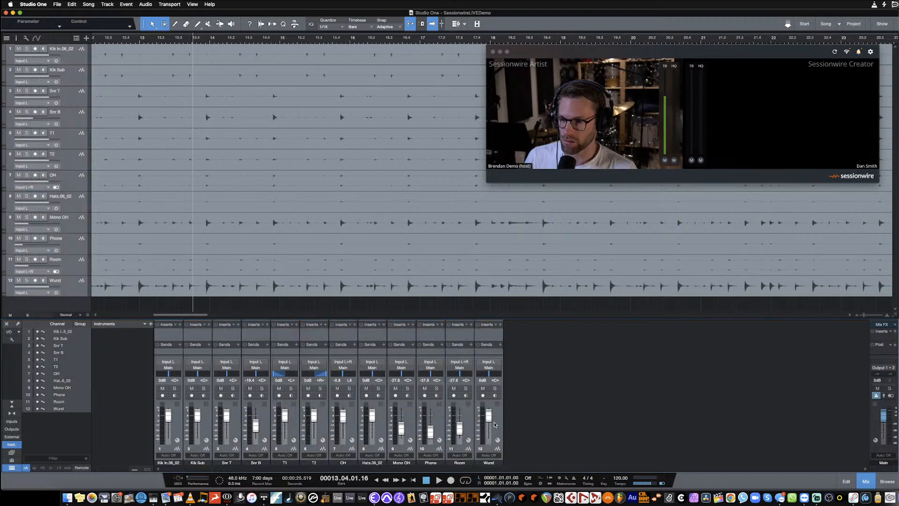
- Add a new bus channel as a send on all selected drum channels
{"action": "left_click", "coordinate": [501, 344]}
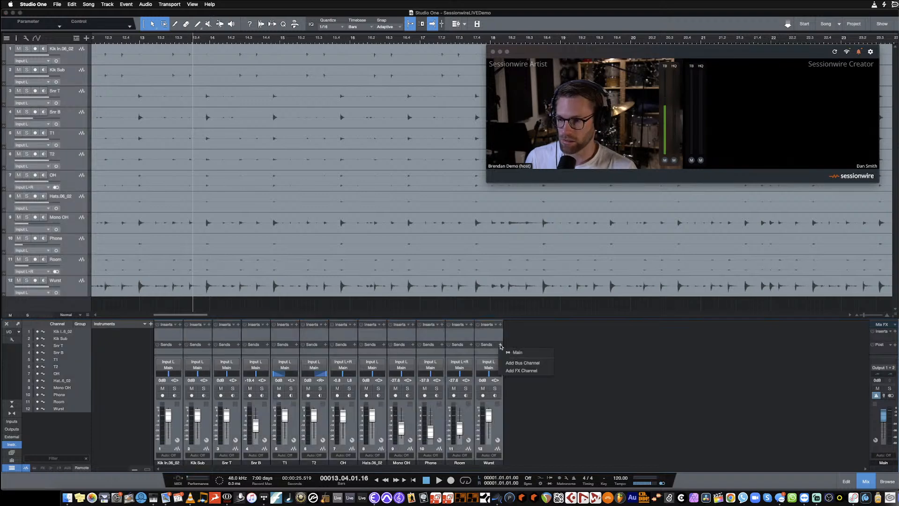
{"action": "left_click", "coordinate": [521, 365]}
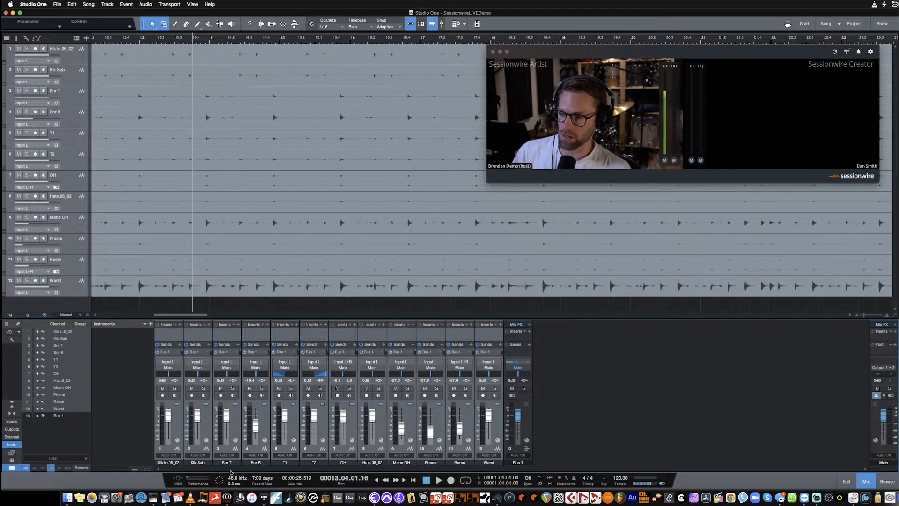
{"action": "left_click", "coordinate": [181, 345]}
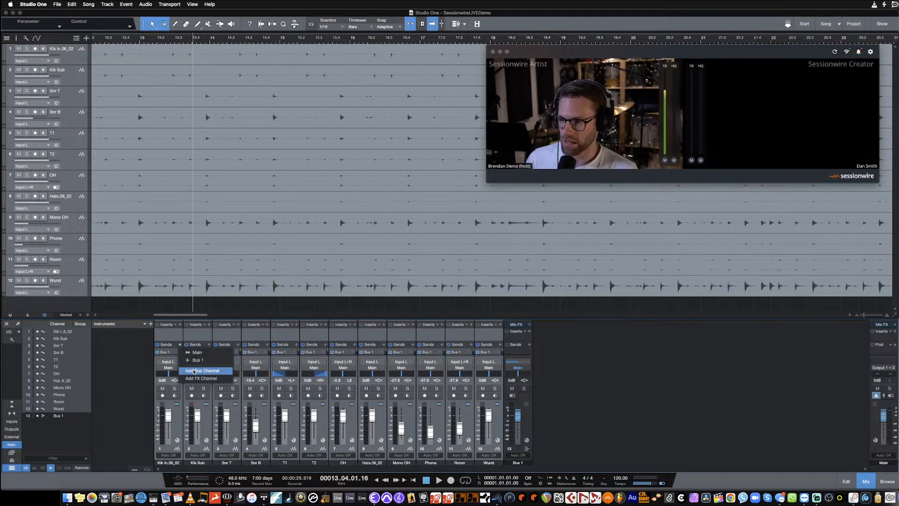
{"action": "left_click", "coordinate": [463, 283]}
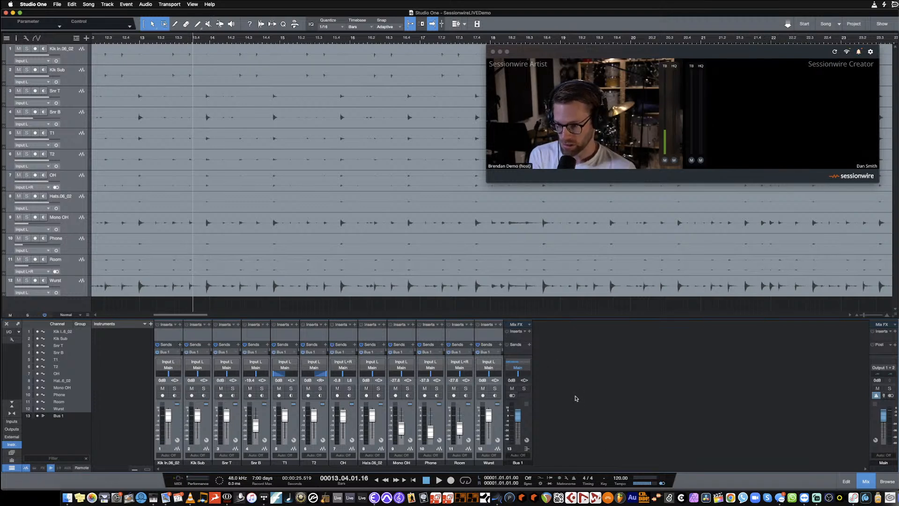
- Insert the Sessionwire Send plug-in on the new Bus 1 channel and close the plug-in window
{"action": "left_click", "coordinate": [529, 332]}
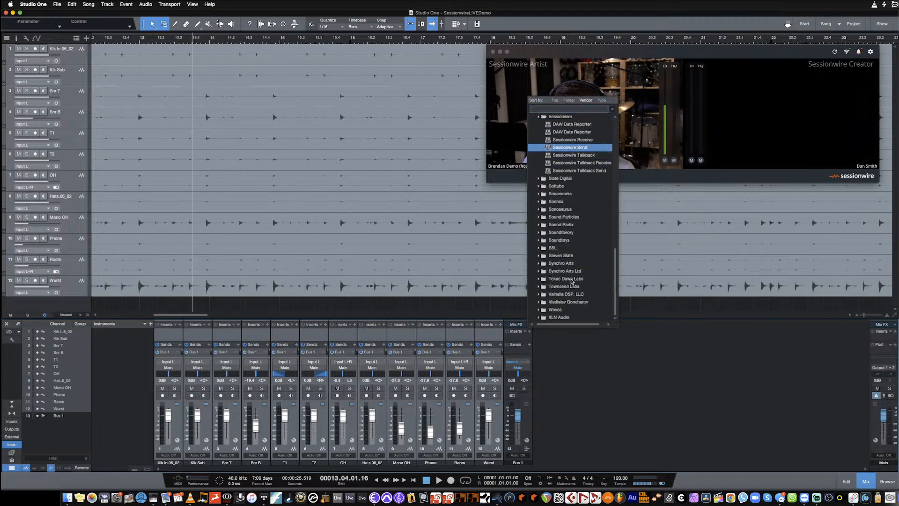
{"action": "left_click", "coordinate": [577, 148]}
{"action": "double_click", "coordinate": [518, 462]}
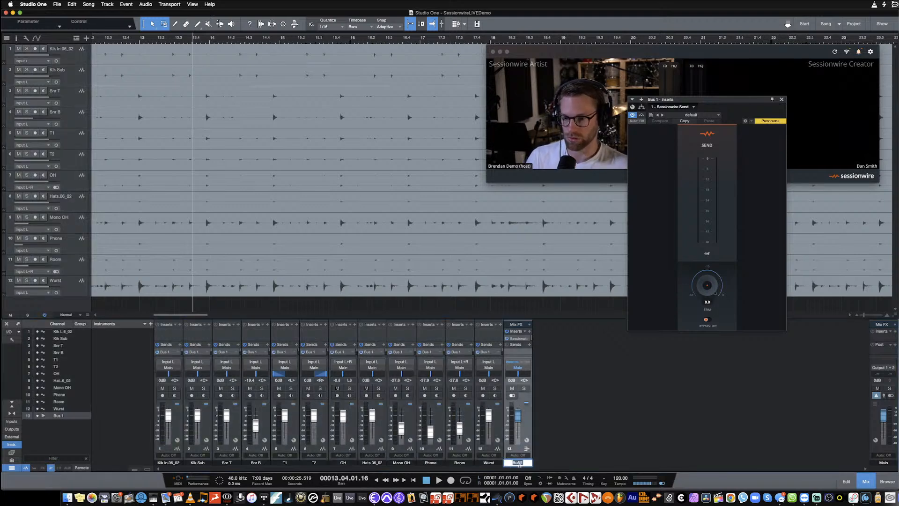
{"action": "left_click", "coordinate": [572, 435]}
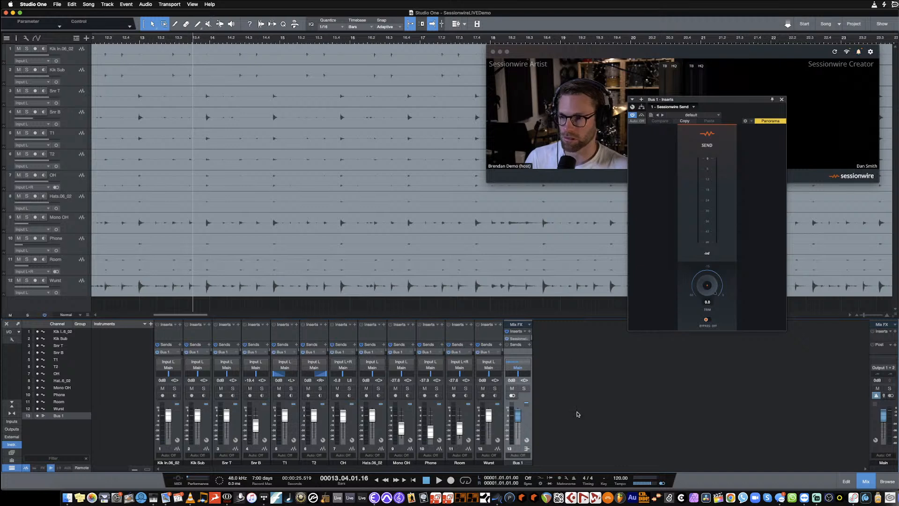
{"action": "double_click", "coordinate": [530, 462]}
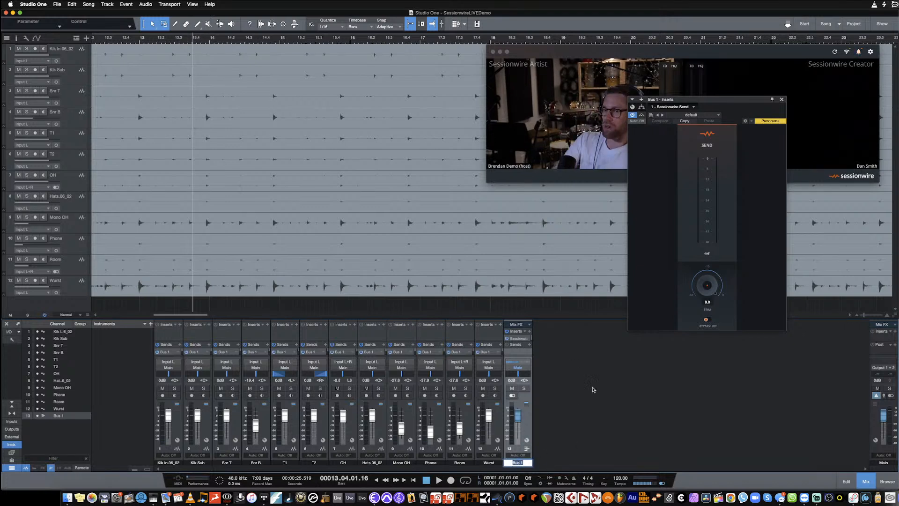
{"action": "left_click", "coordinate": [781, 100]}
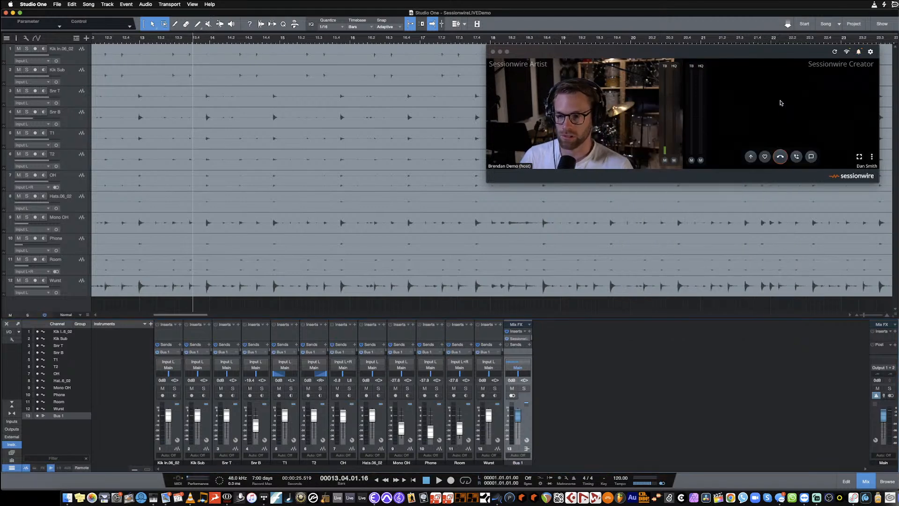
{"action": "left_click", "coordinate": [517, 462]}
{"action": "left_click", "coordinate": [517, 462]}
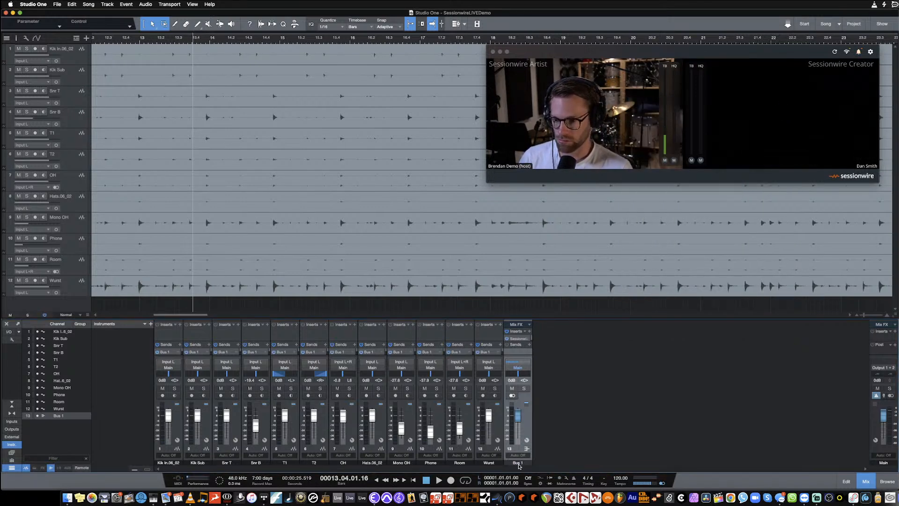
{"action": "double_click", "coordinate": [517, 463]}
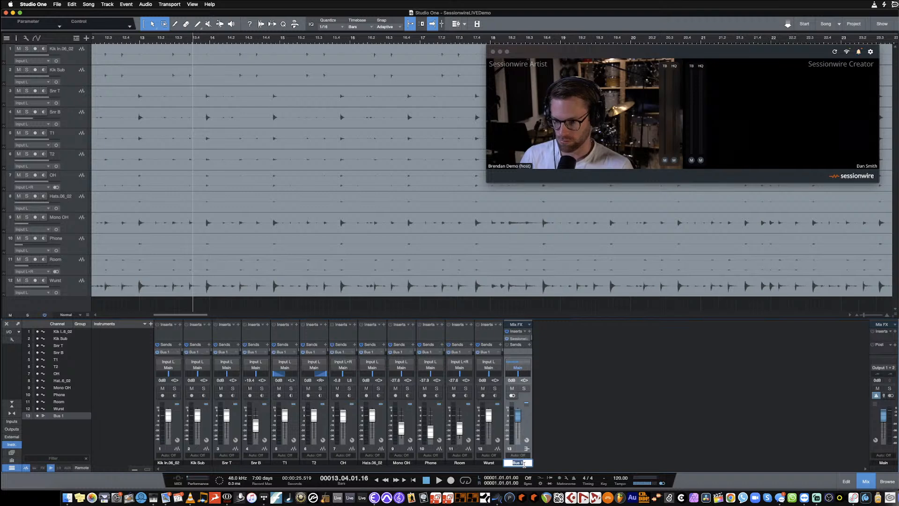
{"action": "left_click", "coordinate": [562, 420]}
- Move the Sessionwire call window aside and rename the Bus 1 channel to SW Send
{"action": "left_click_drag", "start_coordinate": [619, 51], "coordinate": [881, 117]}
{"action": "left_click", "coordinate": [552, 410]}
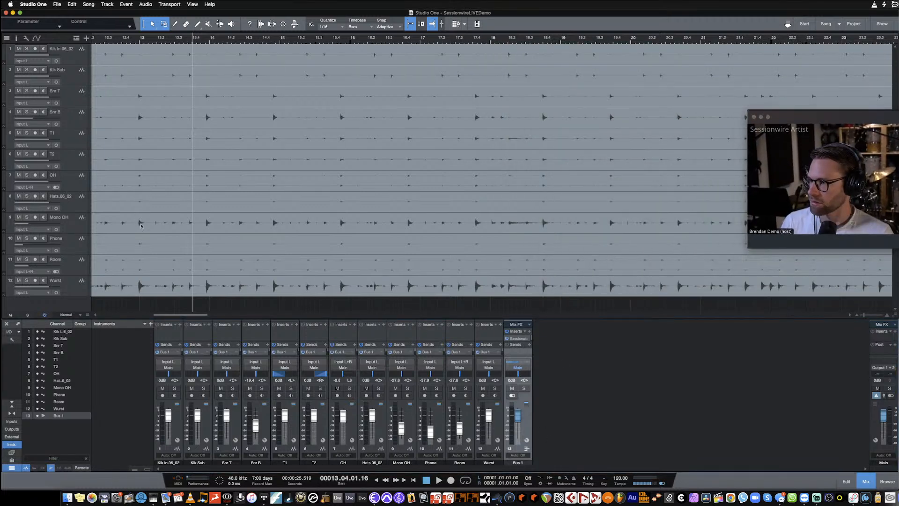
{"action": "double_click", "coordinate": [518, 463]}
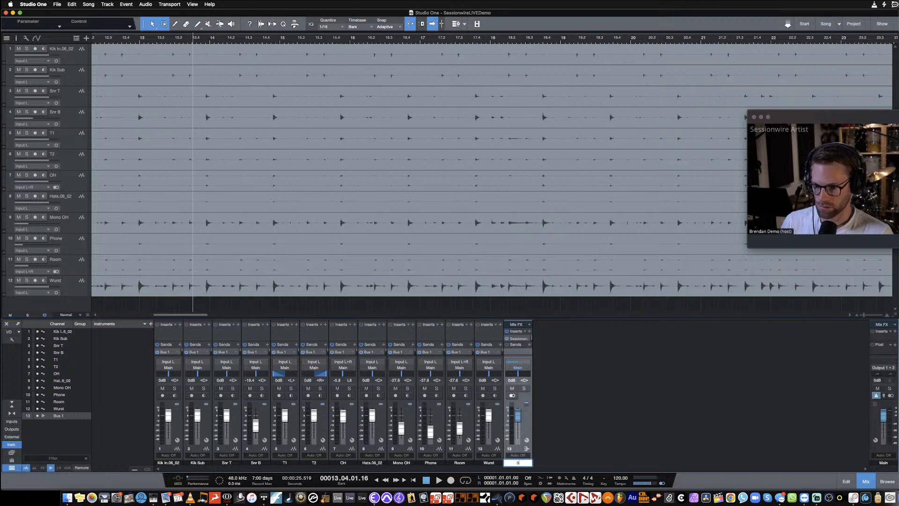
{"action": "type", "text": "SW SWND"}
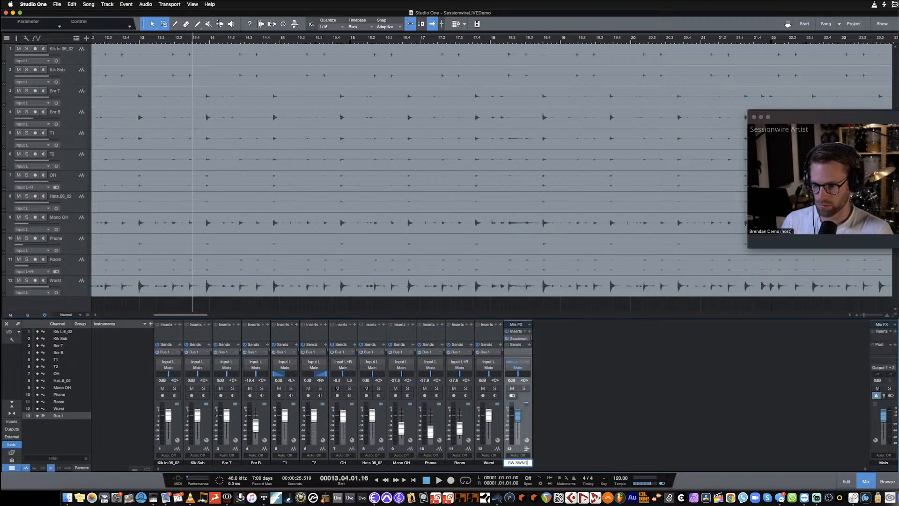
{"action": "key", "text": "BackSpace"}
{"action": "type", "text": "end"}
{"action": "key", "text": "Return"}
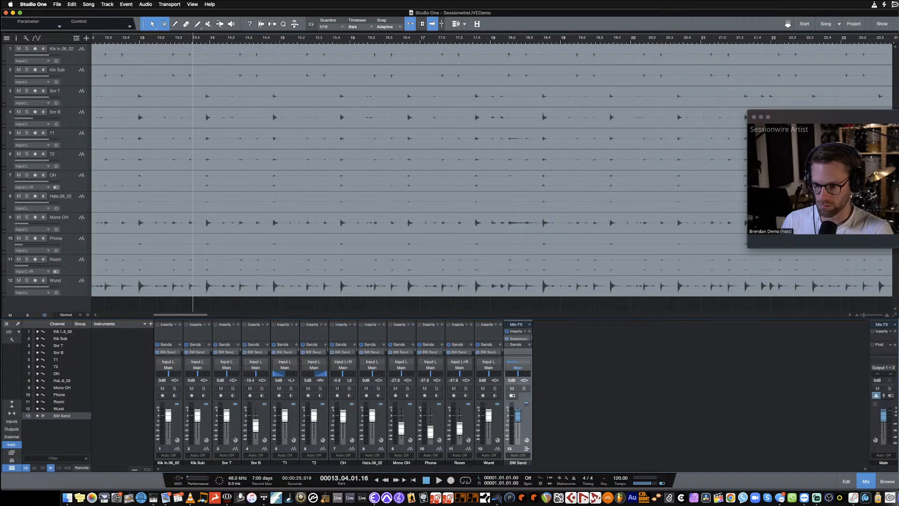
- Colour the SW Send bus channel orange in the console
{"action": "double_click", "coordinate": [620, 13]}
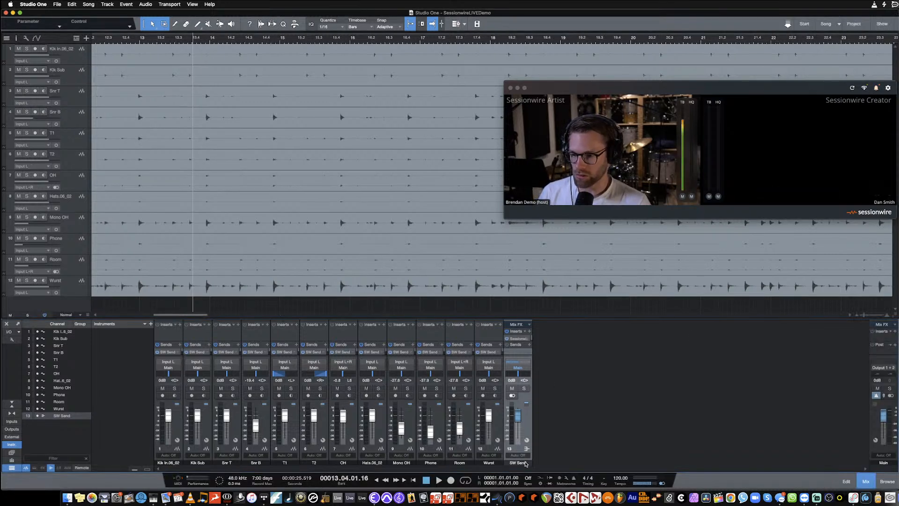
{"action": "left_click", "coordinate": [531, 463]}
{"action": "left_click", "coordinate": [531, 463]}
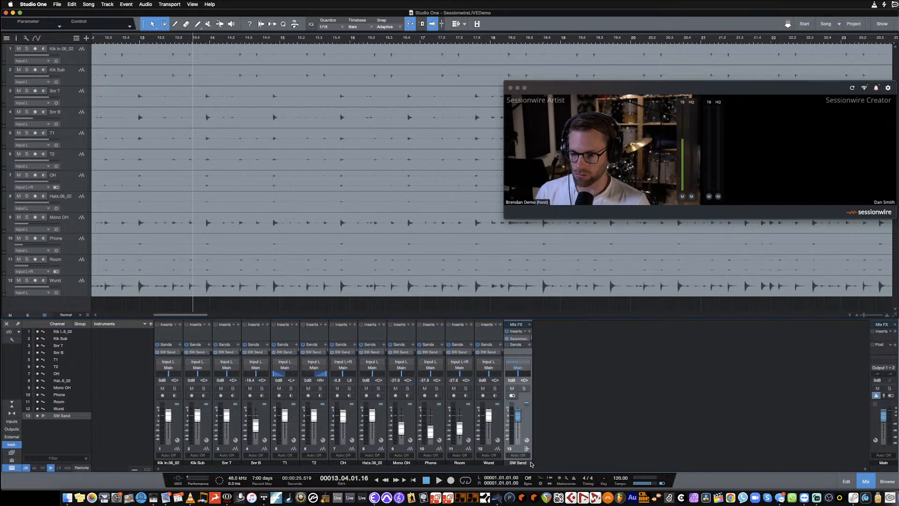
{"action": "left_click", "coordinate": [531, 464]}
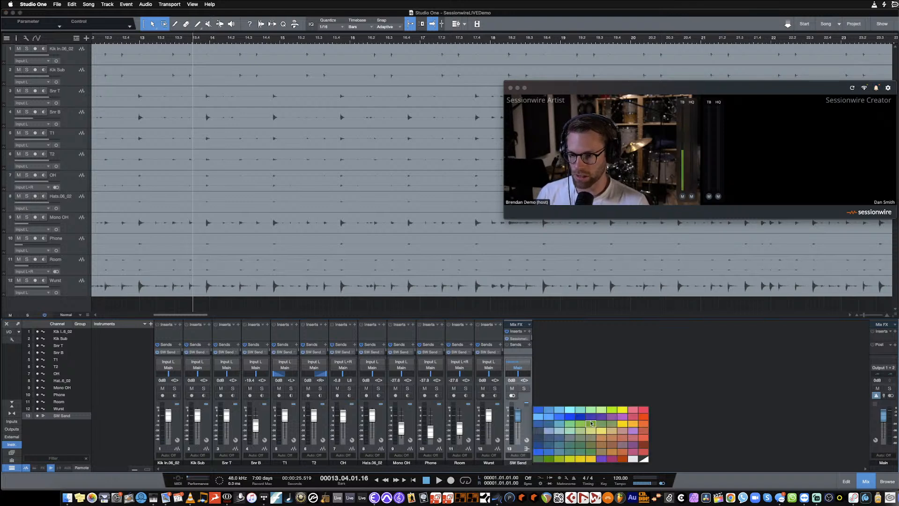
{"action": "left_click", "coordinate": [644, 424]}
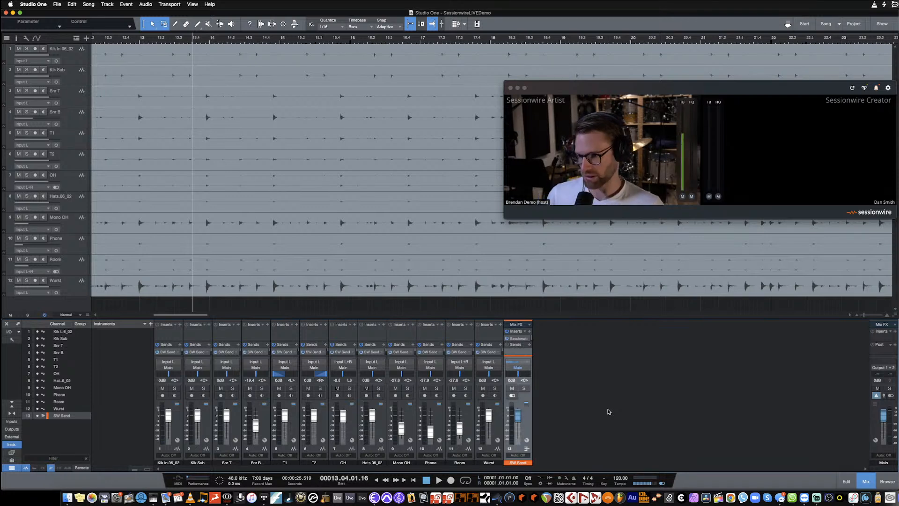
- Mute the SW Send bus and pull its fader all the way down, leaving its output assigned to Main
{"action": "left_click", "coordinate": [519, 367]}
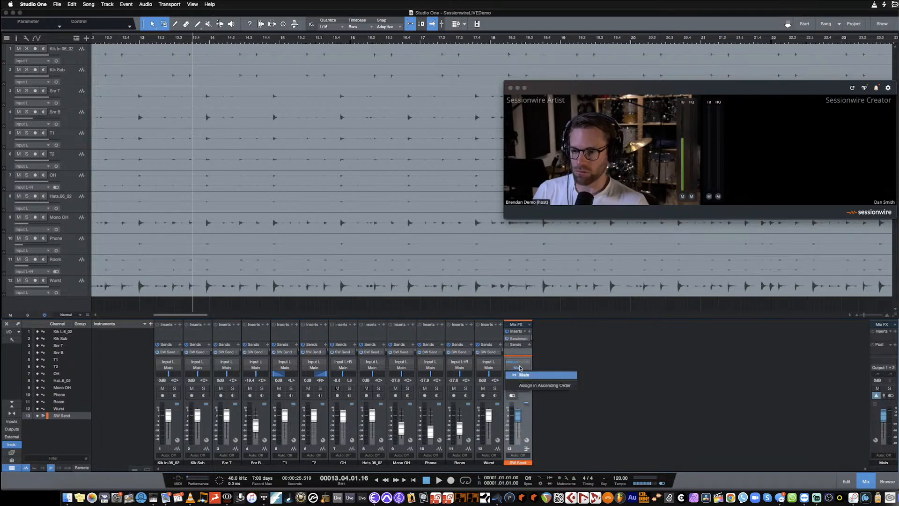
{"action": "left_click", "coordinate": [587, 346]}
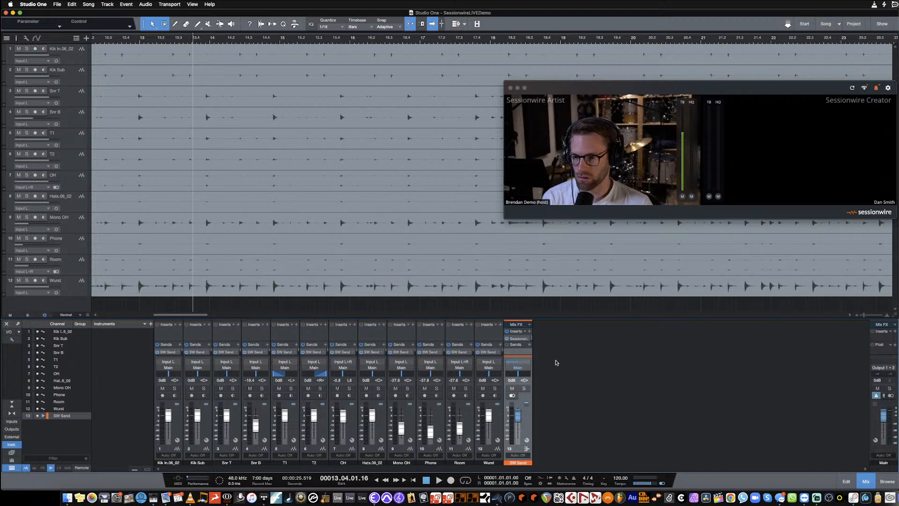
{"action": "left_click", "coordinate": [513, 389]}
{"action": "left_click_drag", "start_coordinate": [522, 414], "coordinate": [528, 448]}
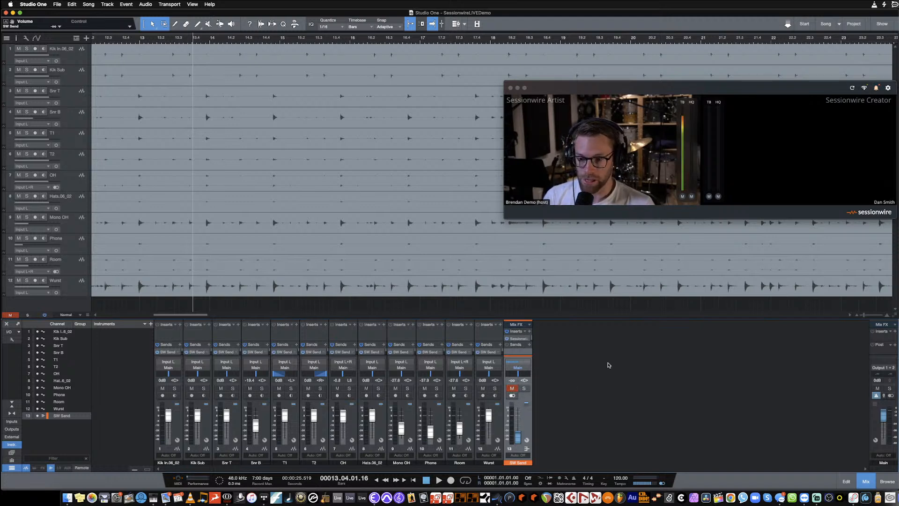
- Open the Sessionwire Send plug-in on the SW Send bus and place its window below the call window
{"action": "left_click", "coordinate": [518, 340]}
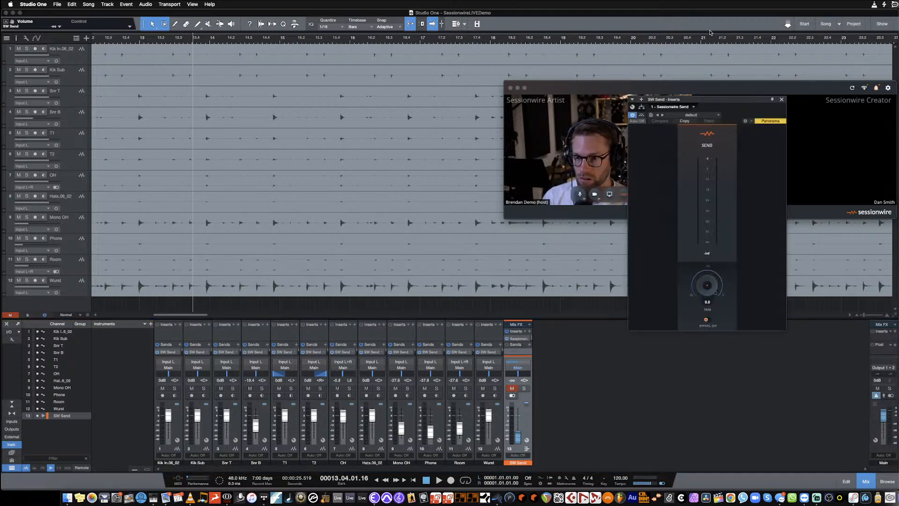
{"action": "left_click_drag", "start_coordinate": [733, 97], "coordinate": [776, 232]}
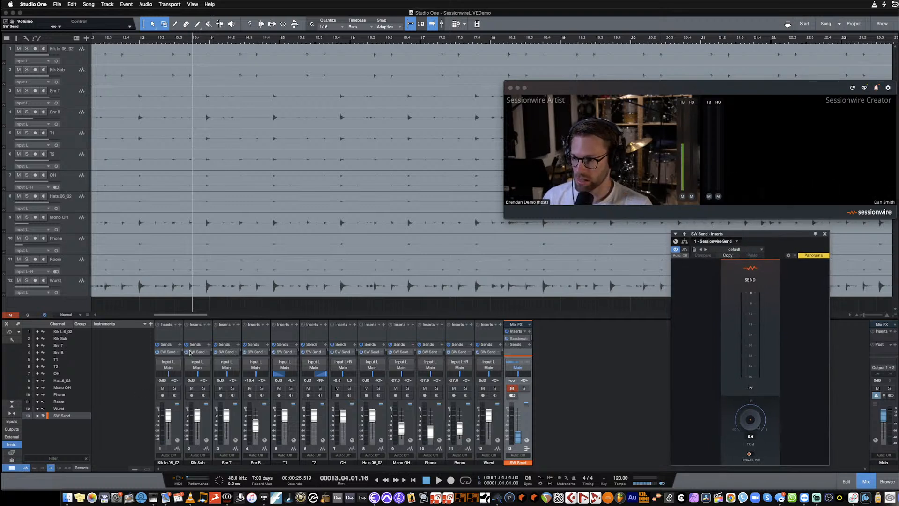
- Enlarge the console's Sends area and lower the SW Send level to minimum on all drum channels from Kik In to Wurst
{"action": "left_click", "coordinate": [220, 320]}
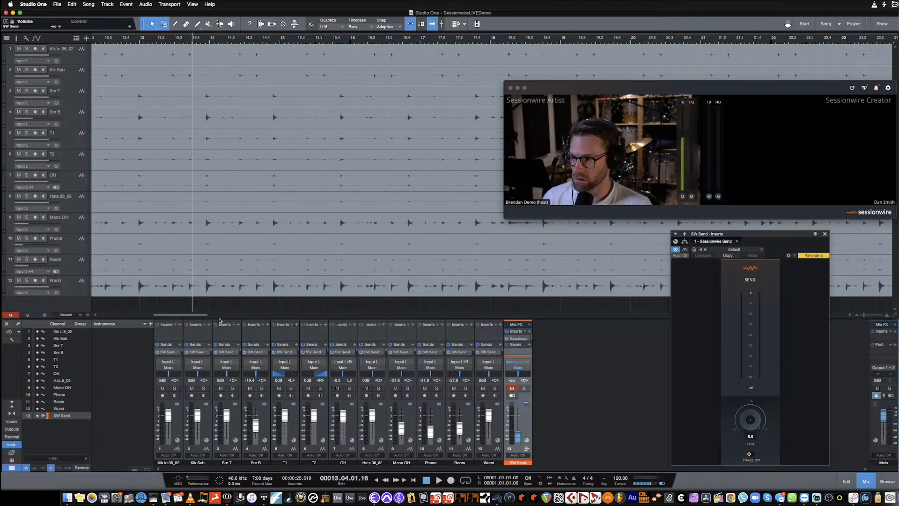
{"action": "left_click_drag", "start_coordinate": [221, 319], "coordinate": [222, 271]}
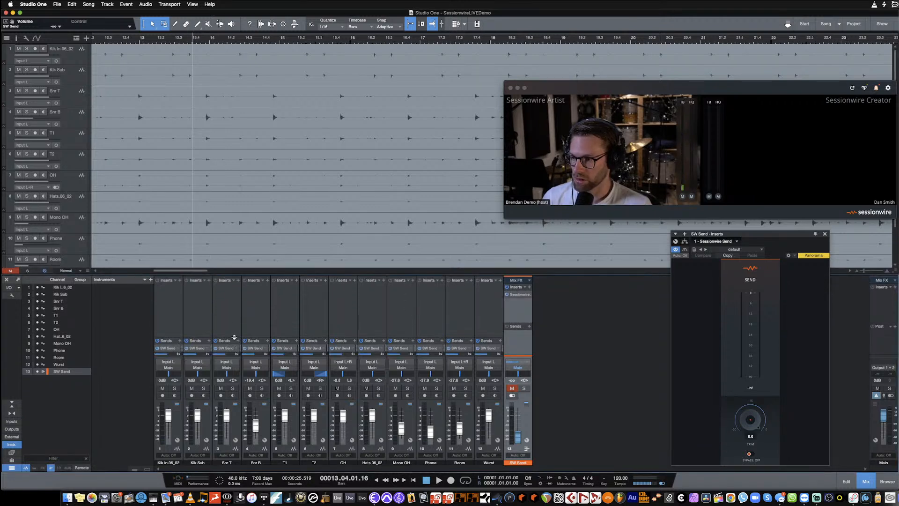
{"action": "left_click_drag", "start_coordinate": [234, 338], "coordinate": [234, 303]}
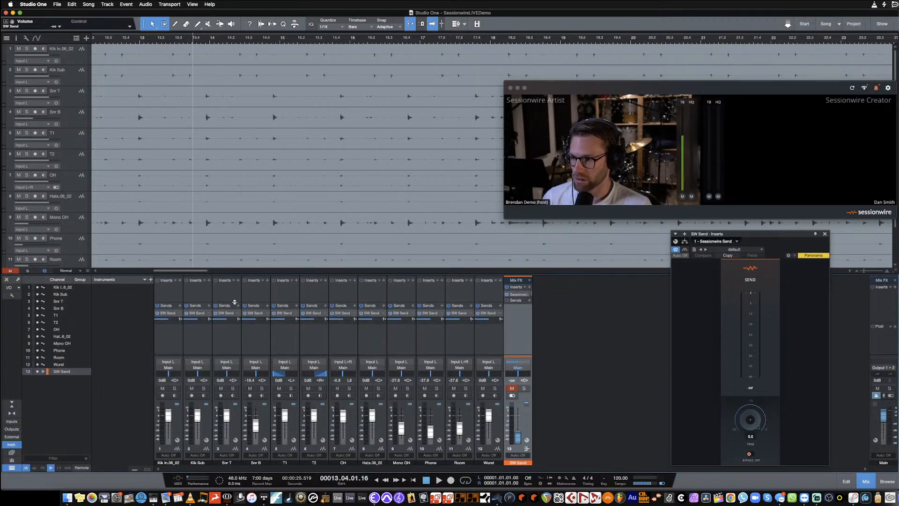
{"action": "left_click", "coordinate": [170, 323]}
{"action": "left_click", "coordinate": [500, 429]}
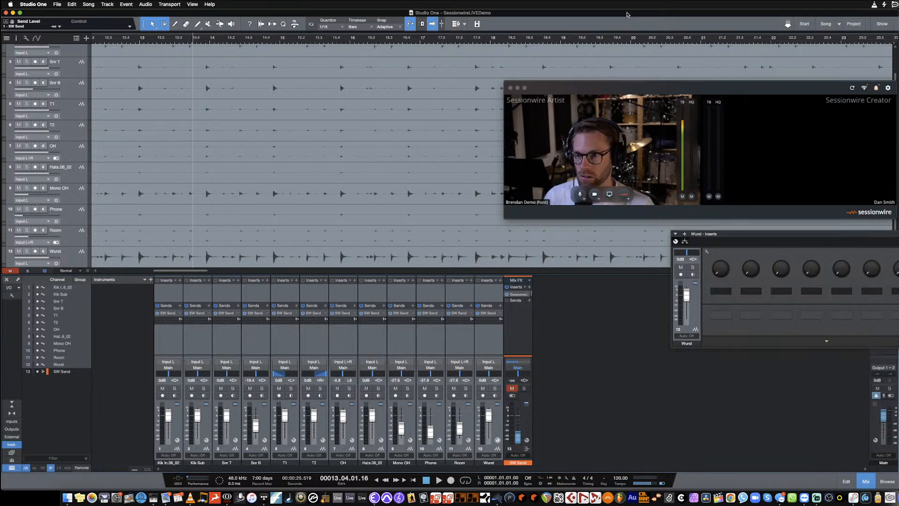
- Play the song and bring up the SW Send bus's Sessionwire Send window, moved clear of the console channels
{"action": "key", "text": "space"}
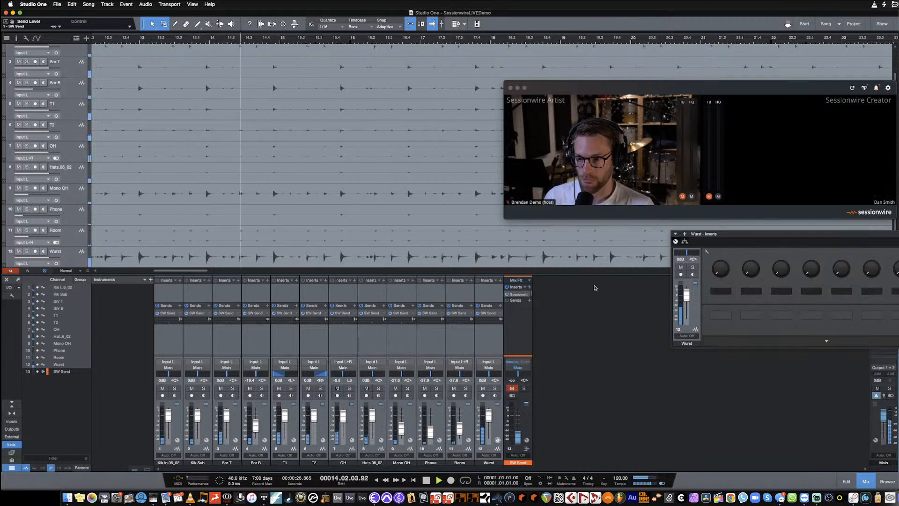
{"action": "left_click", "coordinate": [518, 295]}
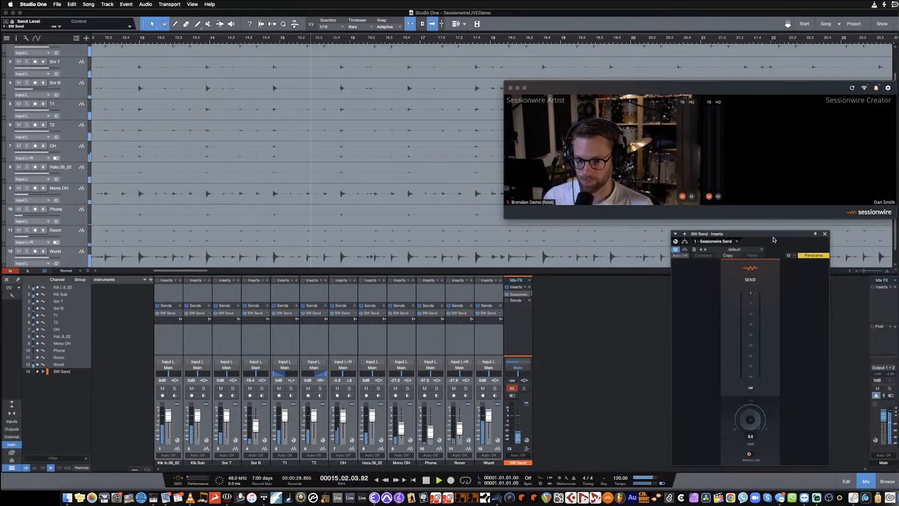
{"action": "left_click_drag", "start_coordinate": [806, 240], "coordinate": [842, 238]}
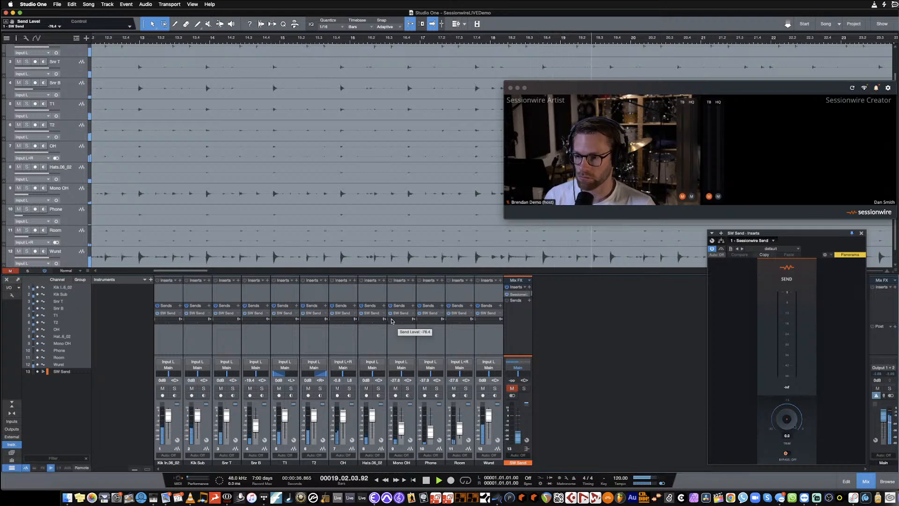
- Select only the Mono OH channel and raise its SW Send level to about -5.8 dB
{"action": "left_click", "coordinate": [409, 345]}
{"action": "left_click_drag", "start_coordinate": [389, 322], "coordinate": [401, 322]}
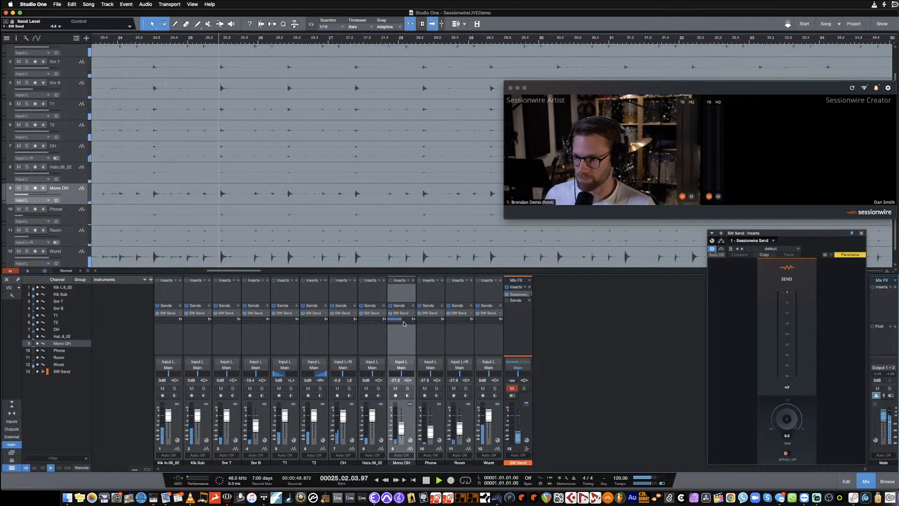
- Try different fader levels on the Mono OH channel and finish with the fader all the way down
{"action": "left_click_drag", "start_coordinate": [401, 433], "coordinate": [401, 429]}
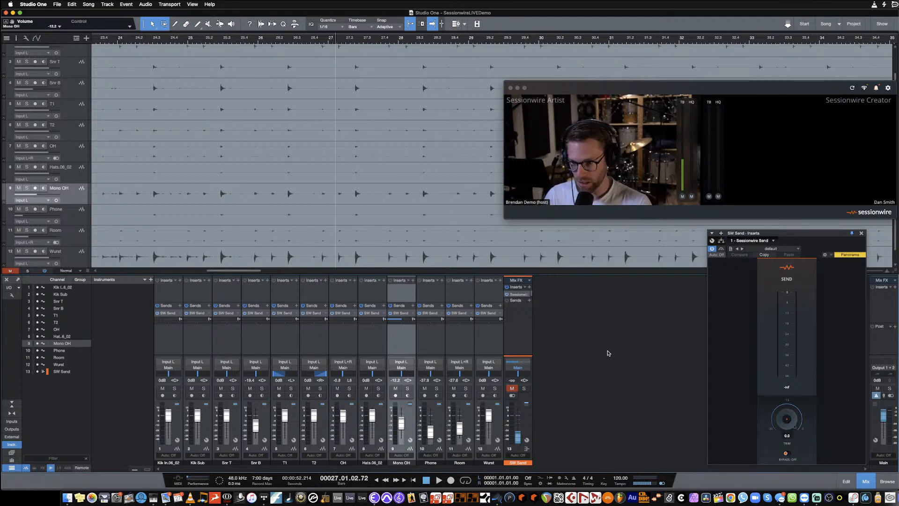
{"action": "left_click_drag", "start_coordinate": [402, 422], "coordinate": [401, 431]}
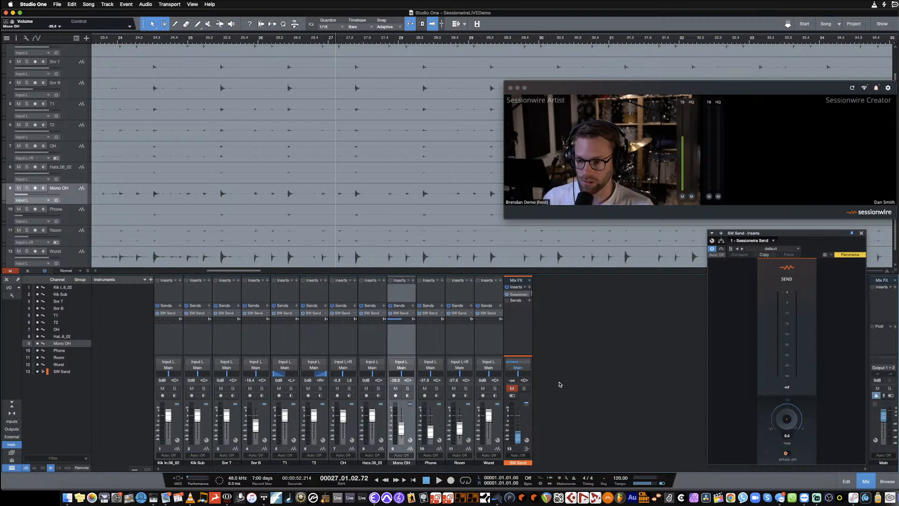
{"action": "left_click_drag", "start_coordinate": [401, 429], "coordinate": [409, 451]}
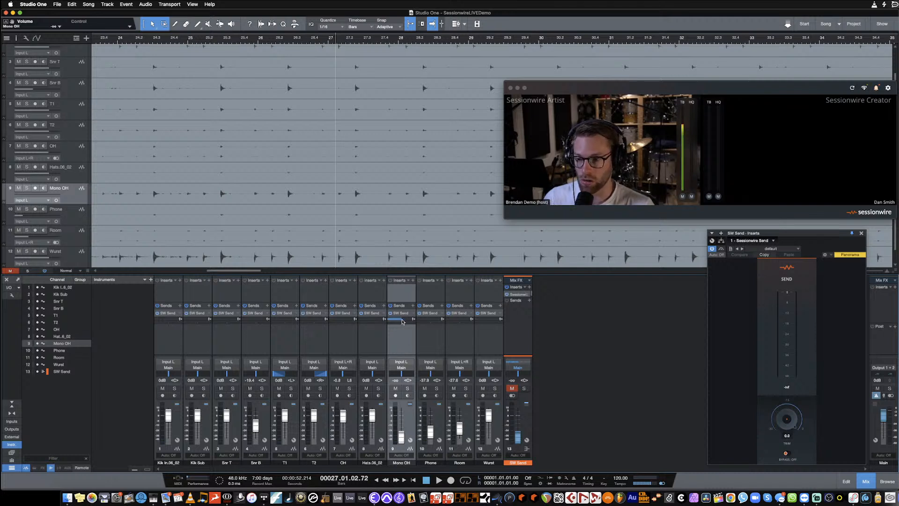
- Set Mono OH's SW Send level to 0 dB and play the song to check the send with the channel fader down
{"action": "mouse_move", "coordinate": [402, 321]}
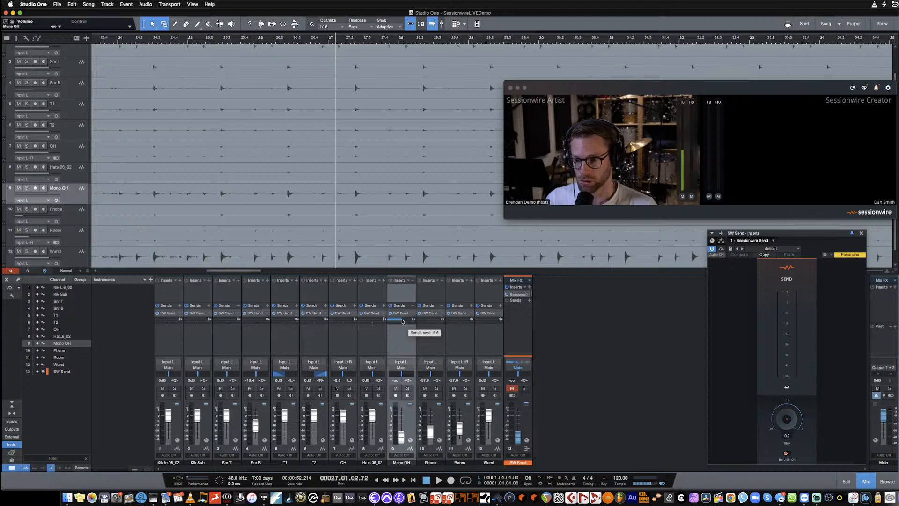
{"action": "left_click", "coordinate": [402, 322], "text": "super"}
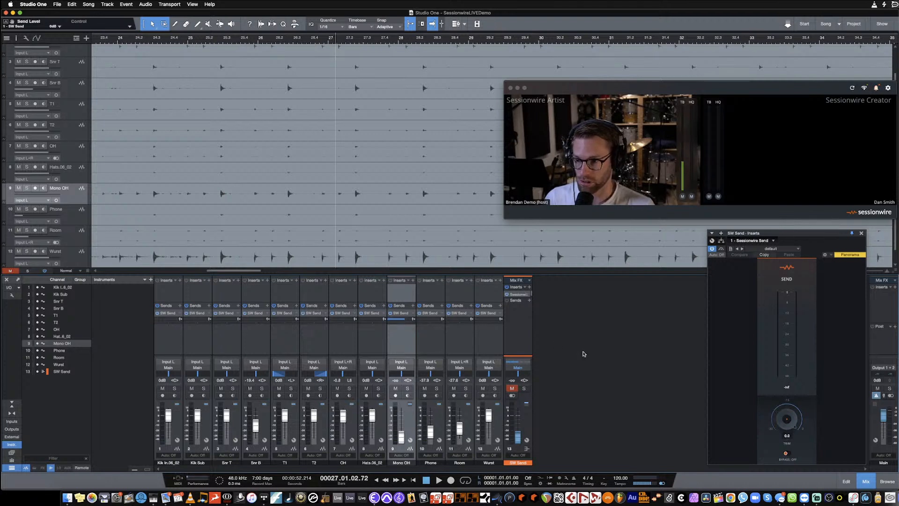
{"action": "key", "text": "space"}
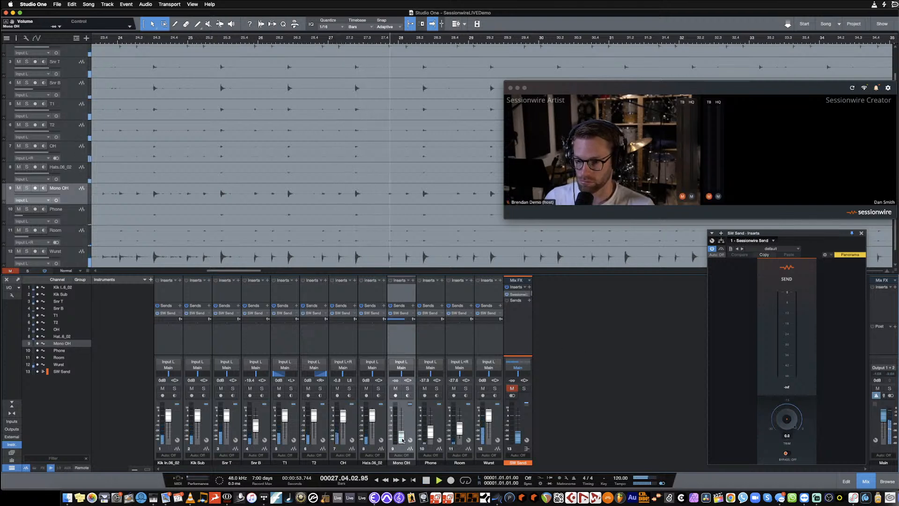
{"action": "mouse_move", "coordinate": [402, 439]}
{"action": "left_mouse_down"}
{"action": "mouse_move", "coordinate": [406, 418]}
{"action": "mouse_move", "coordinate": [403, 438]}
{"action": "left_mouse_up"}
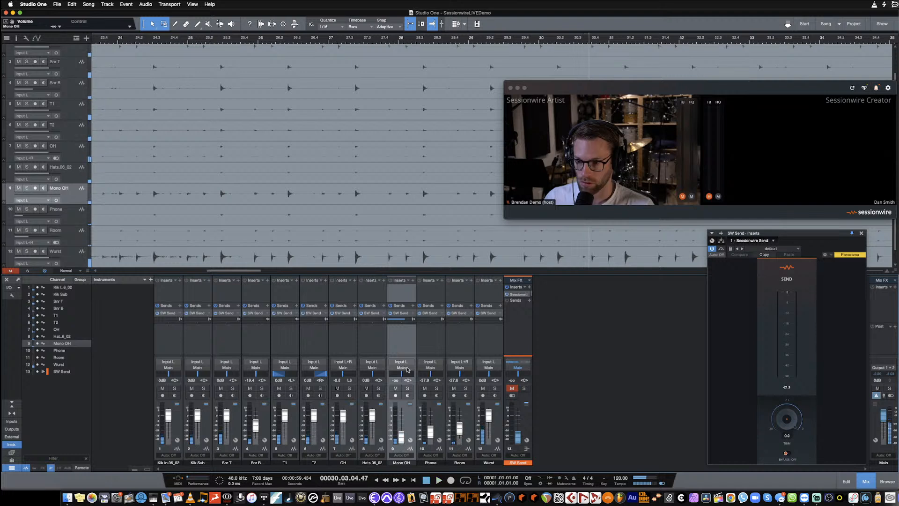
- Switch the SW Send from post-fader to pre-fader on all twelve audio channels, from Kik In to Wurst
{"action": "left_click", "coordinate": [413, 319]}
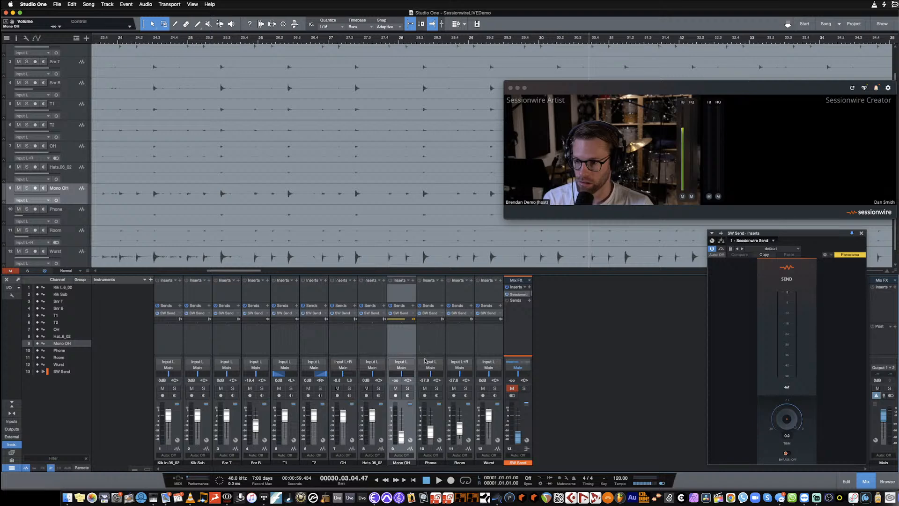
{"action": "left_click", "coordinate": [502, 425]}
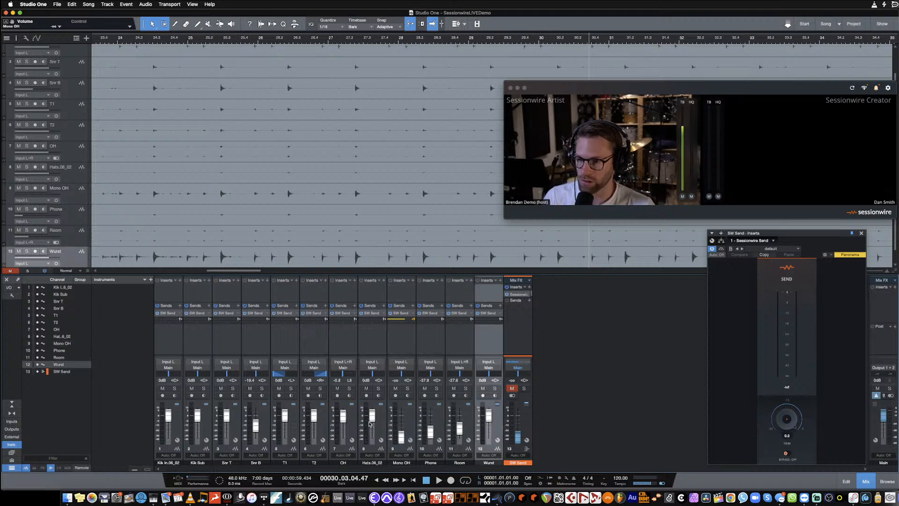
{"action": "left_click", "coordinate": [175, 426]}
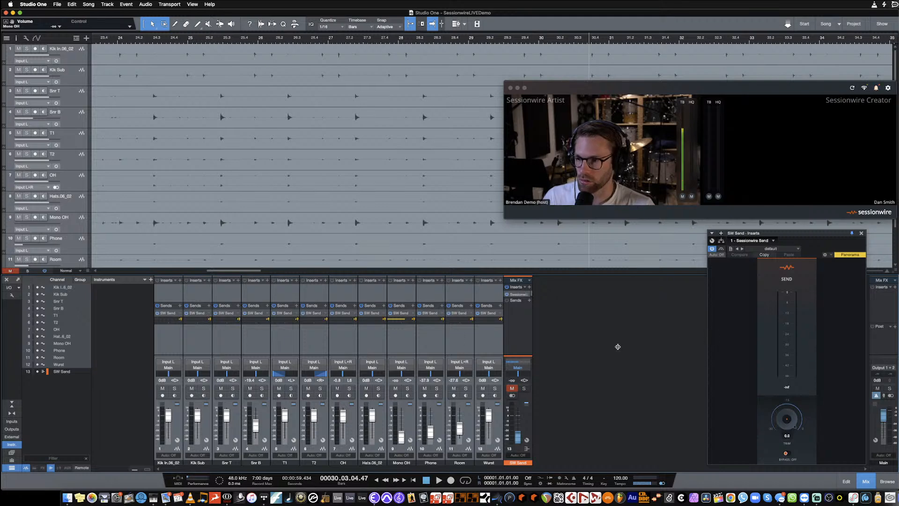
- Play the song, set only Mono OH's pre-fader SW Send level to 0 dB and raise that channel's fader to about -13 dB
{"action": "left_click", "coordinate": [406, 422]}
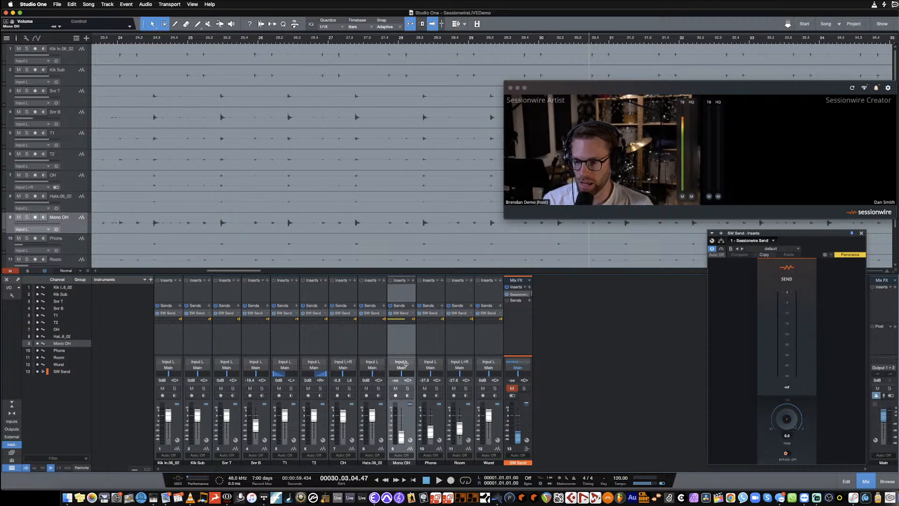
{"action": "mouse_move", "coordinate": [399, 321]}
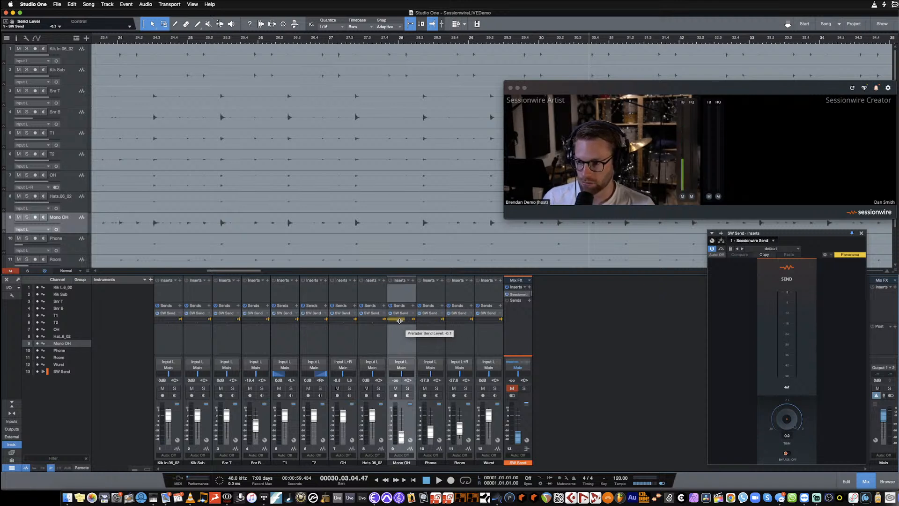
{"action": "left_click_drag", "start_coordinate": [400, 321], "coordinate": [401, 324]}
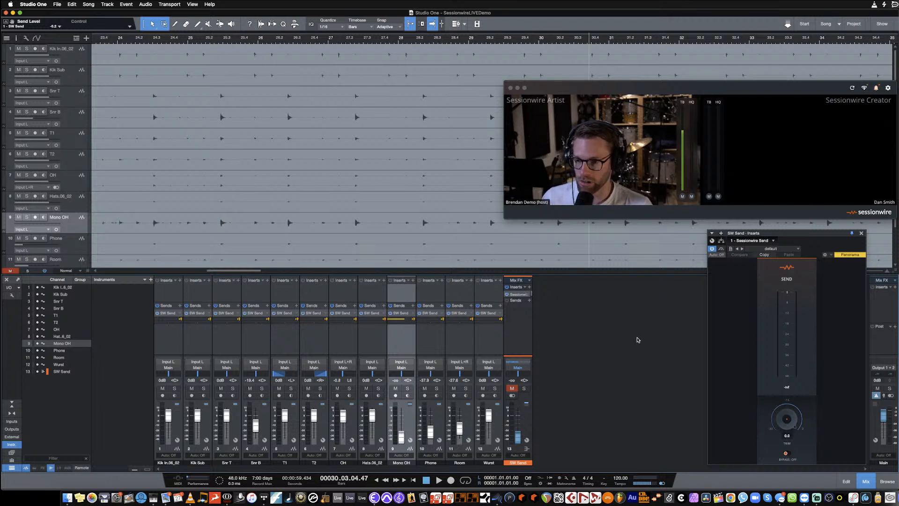
{"action": "key", "text": "space"}
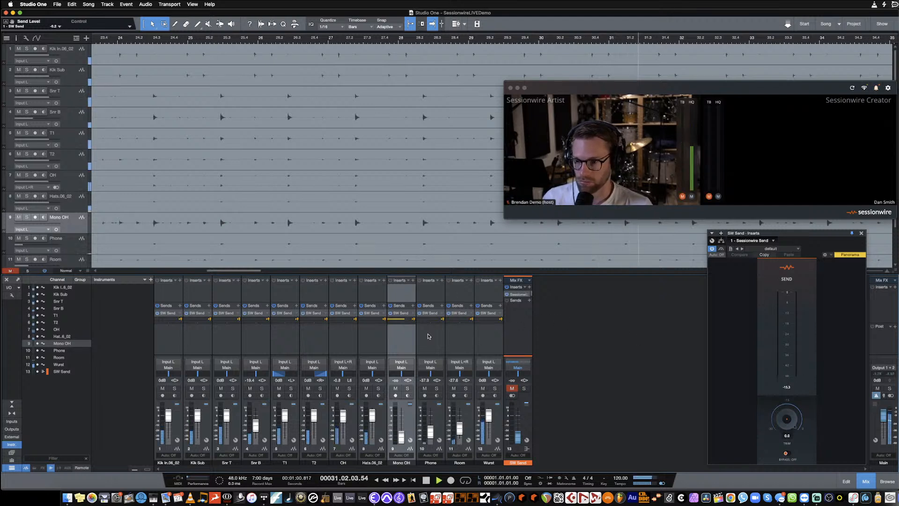
{"action": "mouse_move", "coordinate": [407, 323]}
{"action": "left_mouse_down"}
{"action": "mouse_move", "coordinate": [389, 322]}
{"action": "mouse_move", "coordinate": [405, 322]}
{"action": "left_mouse_up"}
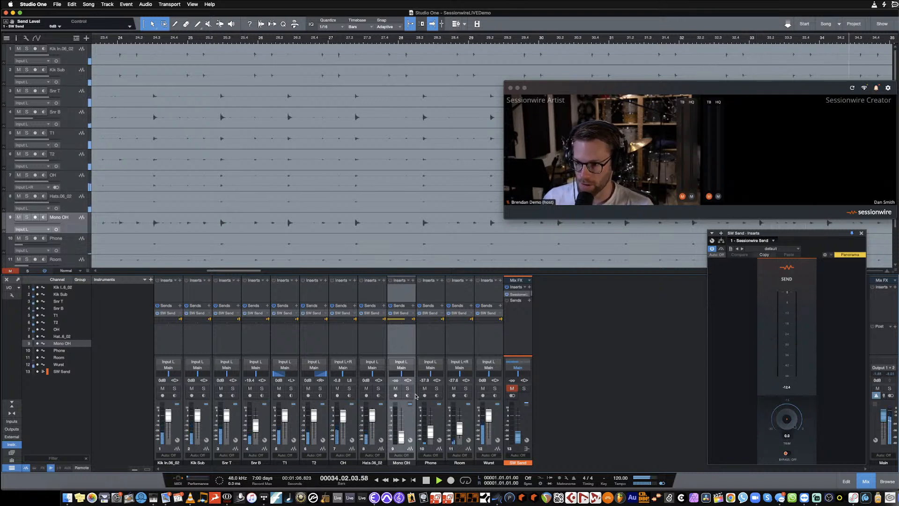
{"action": "left_click_drag", "start_coordinate": [401, 440], "coordinate": [401, 427]}
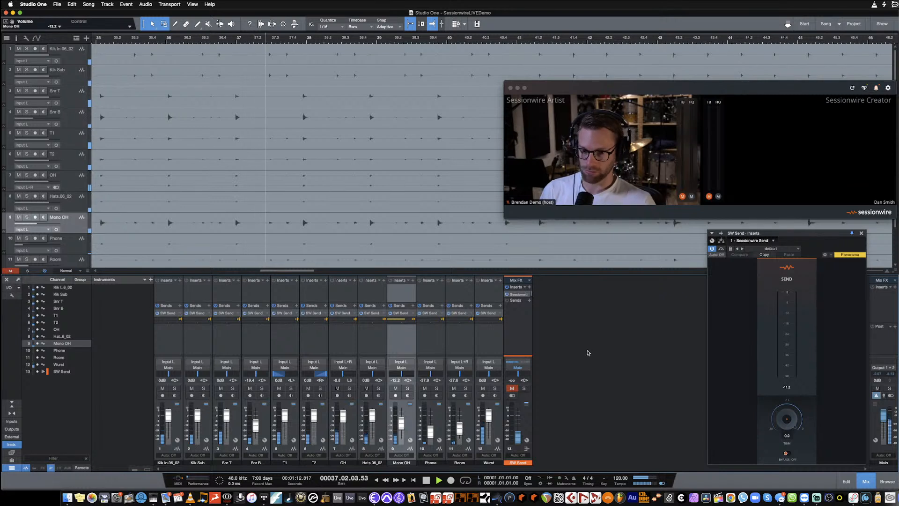
- Shift the Sessionwire Send window slightly and raise the SW Send levels individually on the remaining channels from Kik In to Wurst
{"action": "left_click_drag", "start_coordinate": [789, 234], "coordinate": [751, 232]}
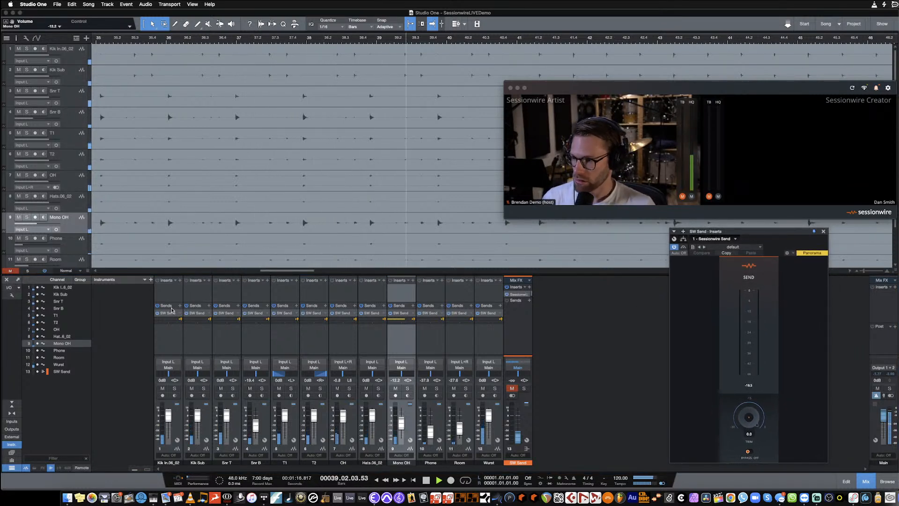
{"action": "left_click_drag", "start_coordinate": [159, 322], "coordinate": [177, 323]}
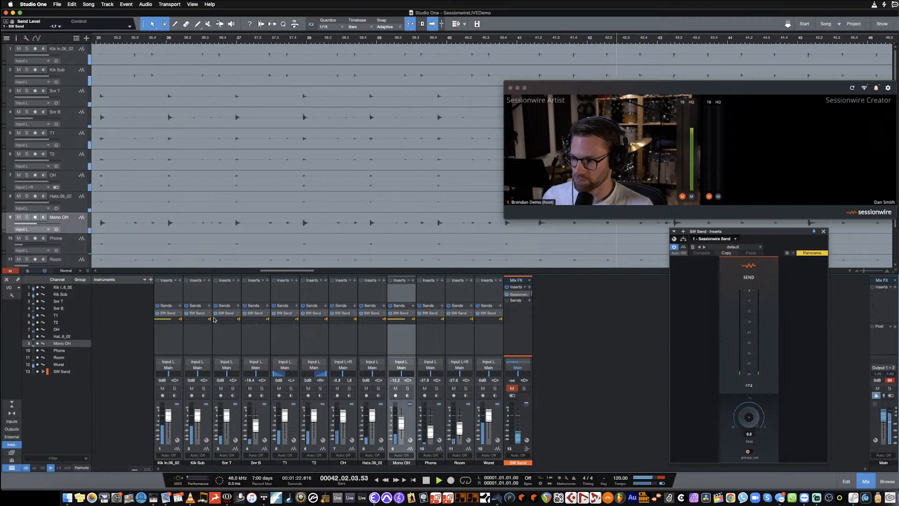
{"action": "left_click_drag", "start_coordinate": [223, 321], "coordinate": [232, 322]}
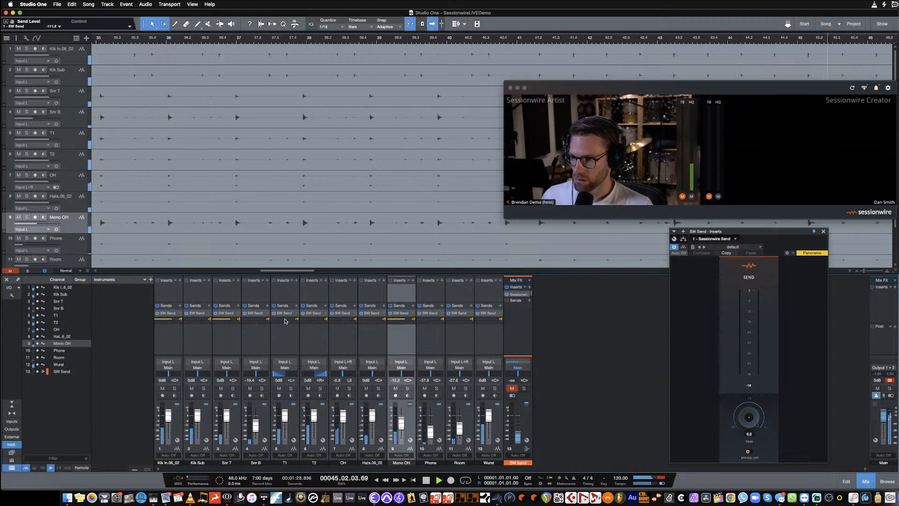
{"action": "left_click_drag", "start_coordinate": [285, 321], "coordinate": [325, 322]}
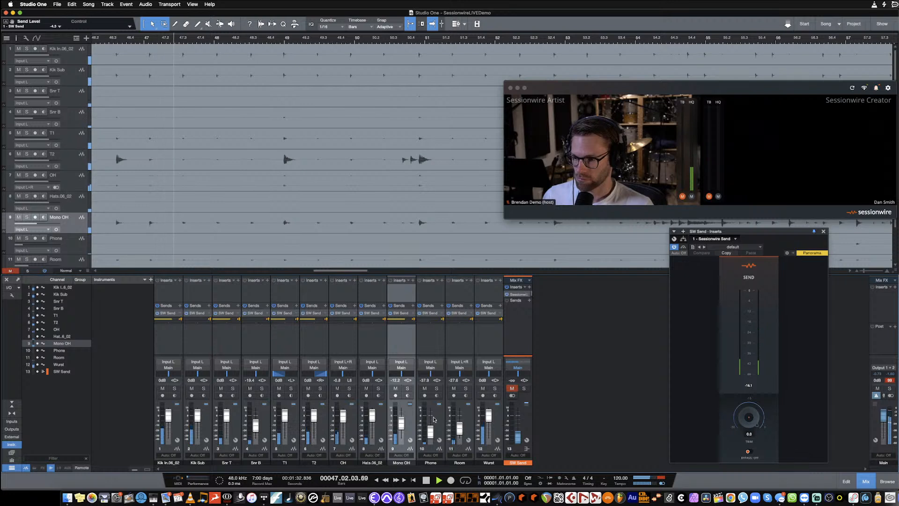
{"action": "left_click_drag", "start_coordinate": [484, 321], "coordinate": [466, 323]}
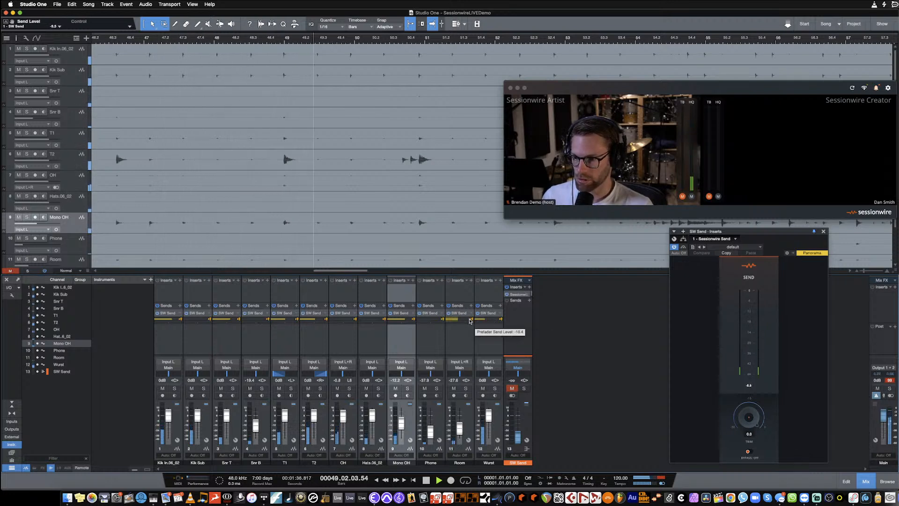
- Raise the Room channel's fader to about -1.3 dB, briefly soloing the channel to check its send
{"action": "left_click_drag", "start_coordinate": [460, 430], "coordinate": [461, 419]}
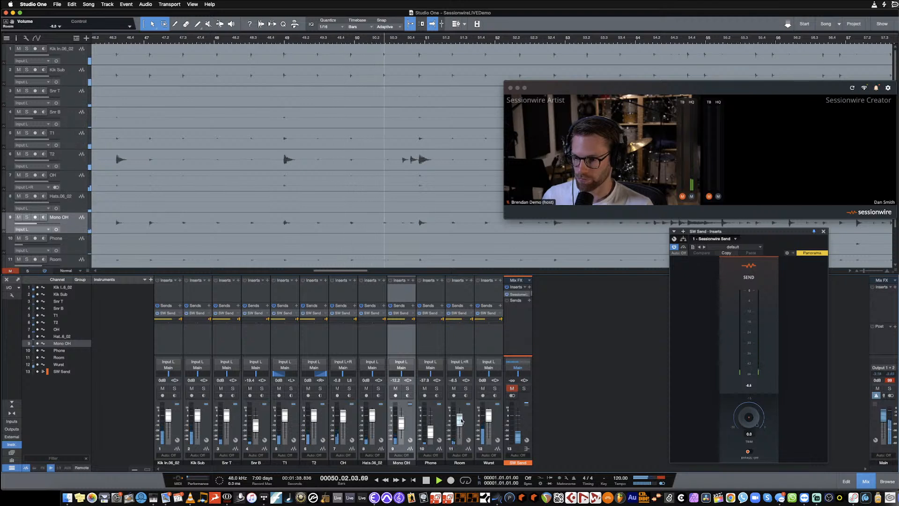
{"action": "left_click", "coordinate": [466, 389]}
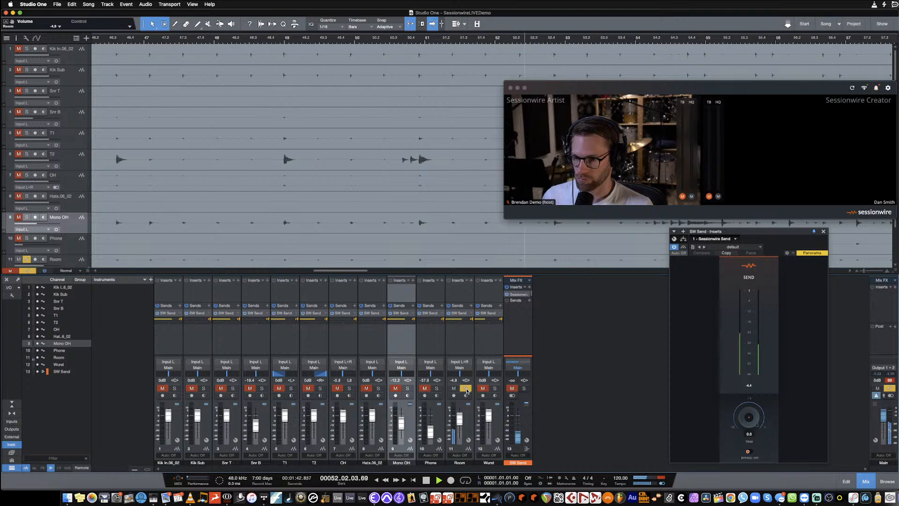
{"action": "left_click", "coordinate": [466, 388]}
{"action": "left_click_drag", "start_coordinate": [460, 420], "coordinate": [460, 417]}
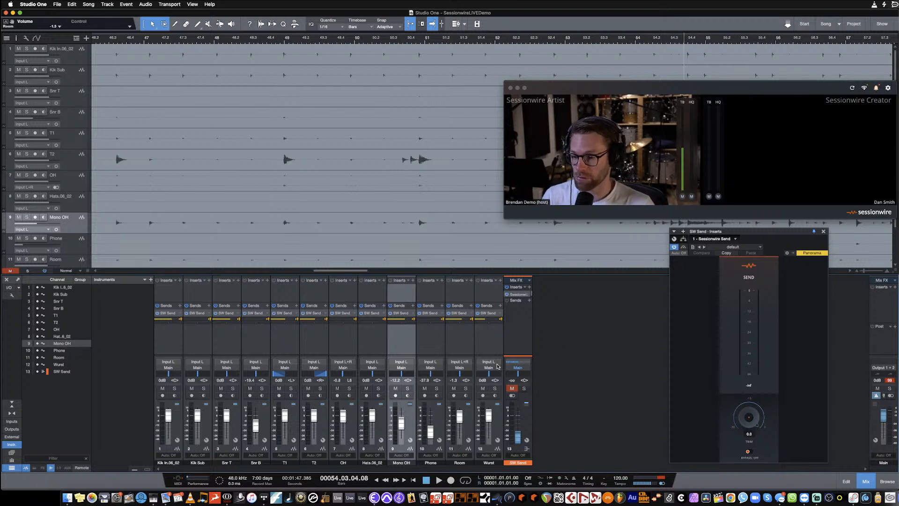
- Select all audio channels from Kik In to Wurst, add a send to a new bus and name the bus HP Cue 1
{"action": "left_click", "coordinate": [498, 415]}
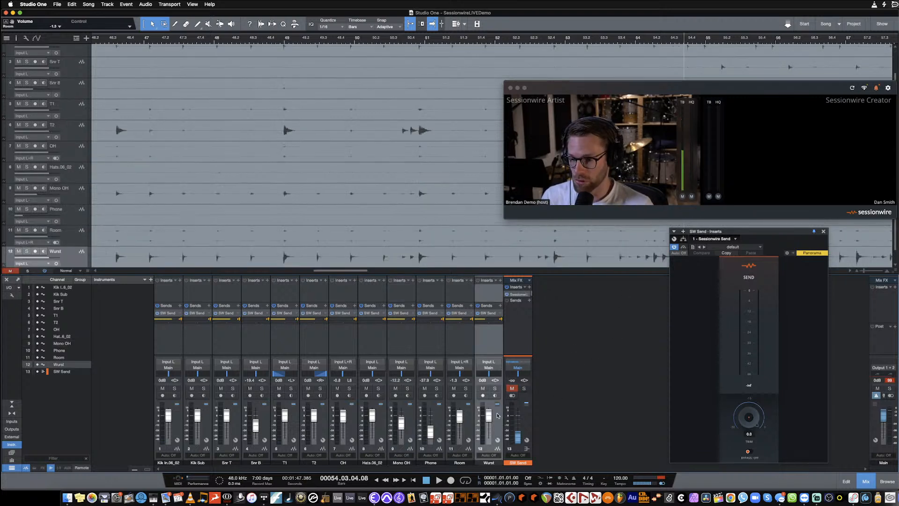
{"action": "left_click", "coordinate": [178, 418], "text": "shift"}
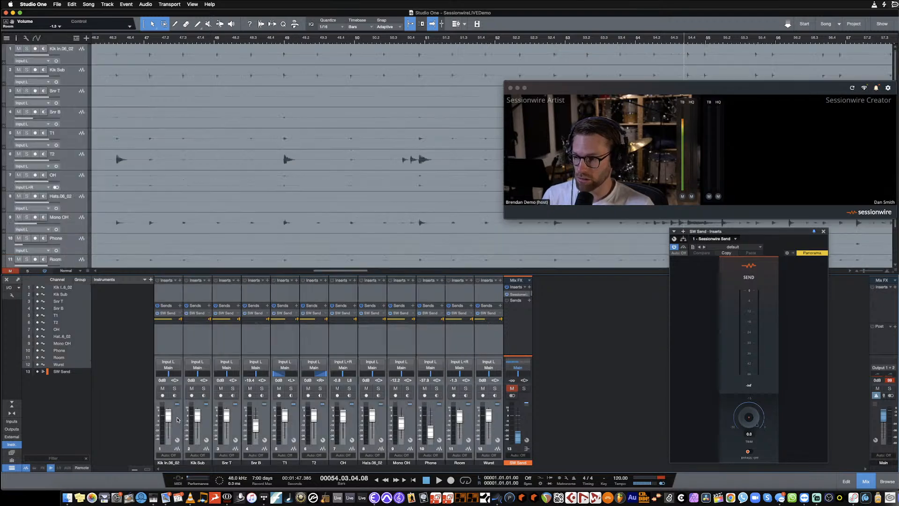
{"action": "left_click", "coordinate": [180, 305]}
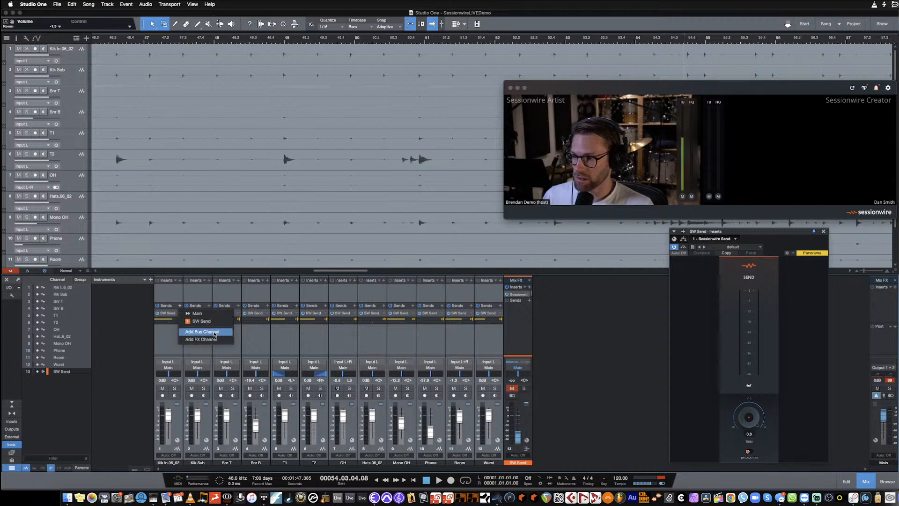
{"action": "left_click", "coordinate": [202, 332]}
{"action": "double_click", "coordinate": [547, 462]}
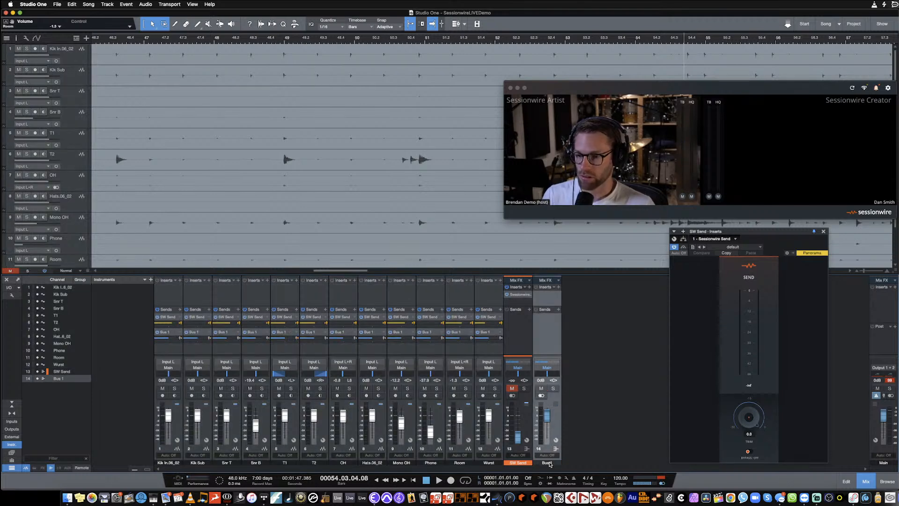
{"action": "type", "text": "HP"}
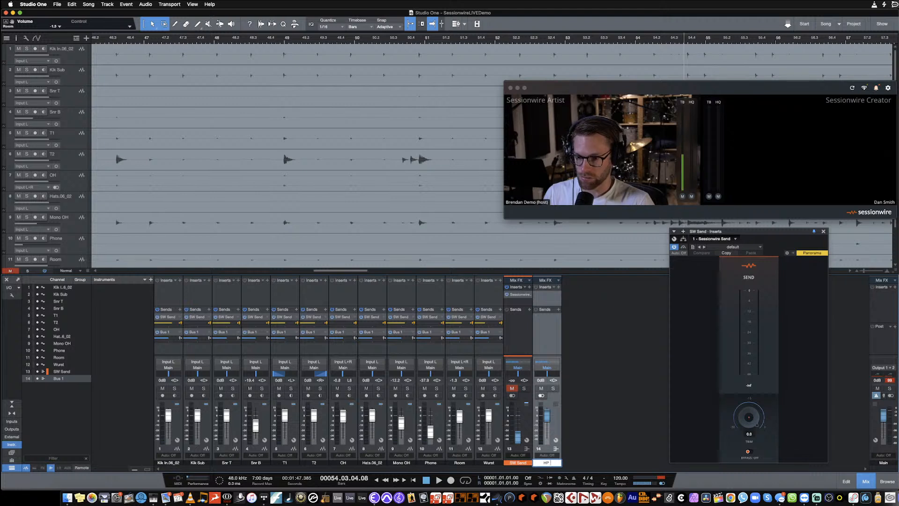
{"action": "type", "text": " Cue 1"}
{"action": "key", "text": "Return"}
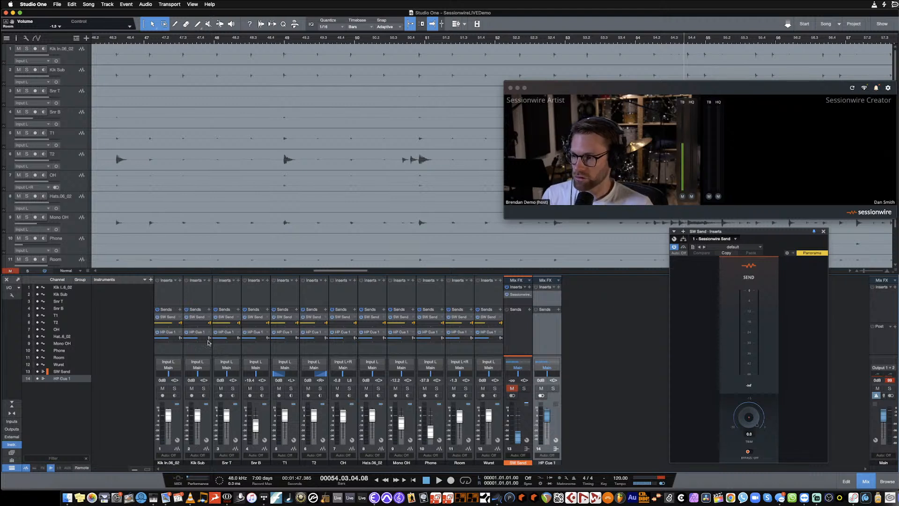
- Switch the HP Cue 1 sends on all audio channels to pre-fader and turn their levels all the way down
{"action": "left_click", "coordinate": [178, 414]}
{"action": "left_click", "coordinate": [496, 432], "text": "shift"}
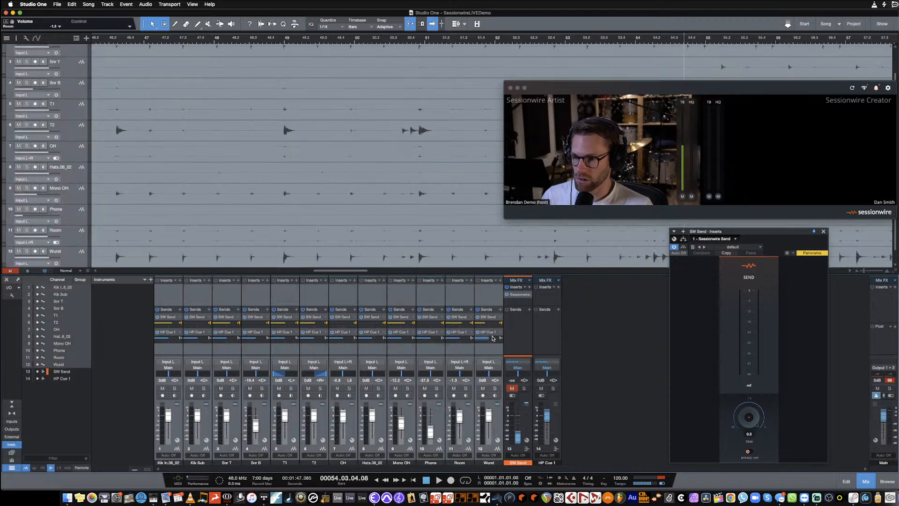
{"action": "left_click_drag", "start_coordinate": [487, 340], "coordinate": [442, 347]}
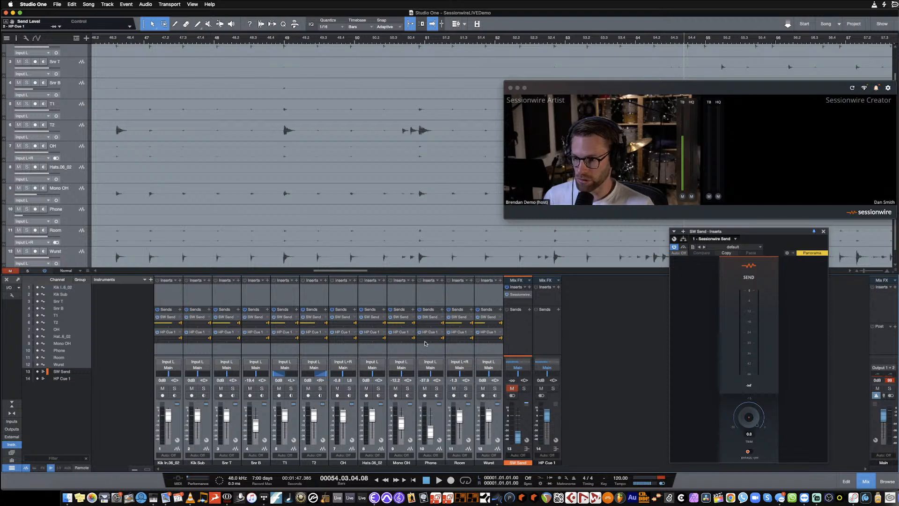
- Check the HP Cue 1 bus's output choices, rename the Sub 1 output HP Cue 1 Out in the song's audio I/O setup and apply it
{"action": "left_click", "coordinate": [547, 368]}
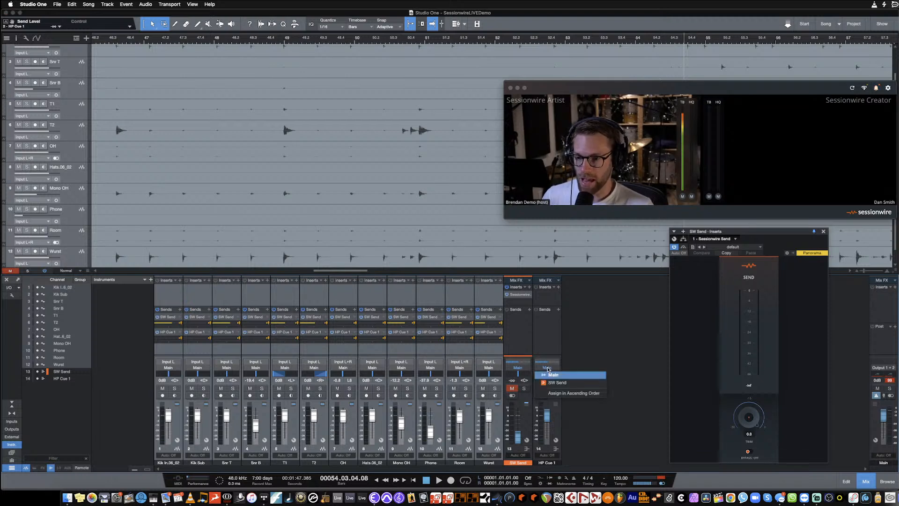
{"action": "left_click", "coordinate": [550, 367]}
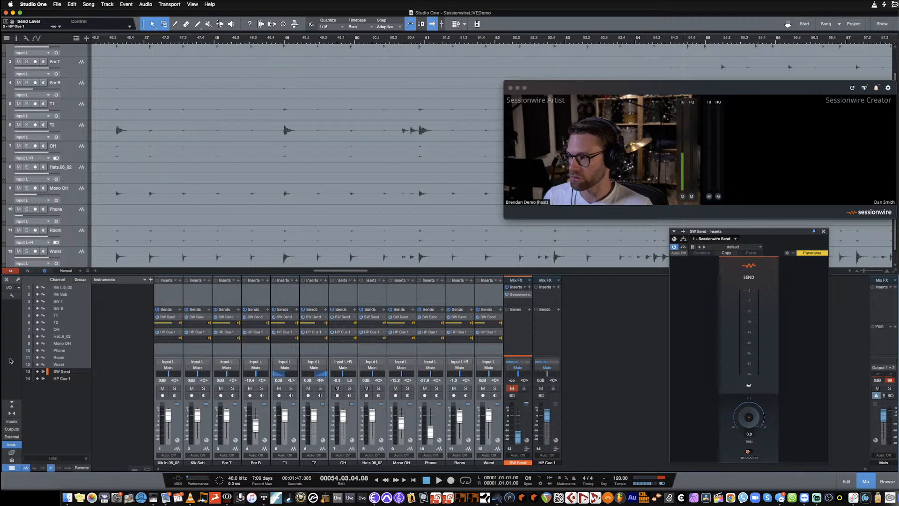
{"action": "left_click", "coordinate": [12, 295]}
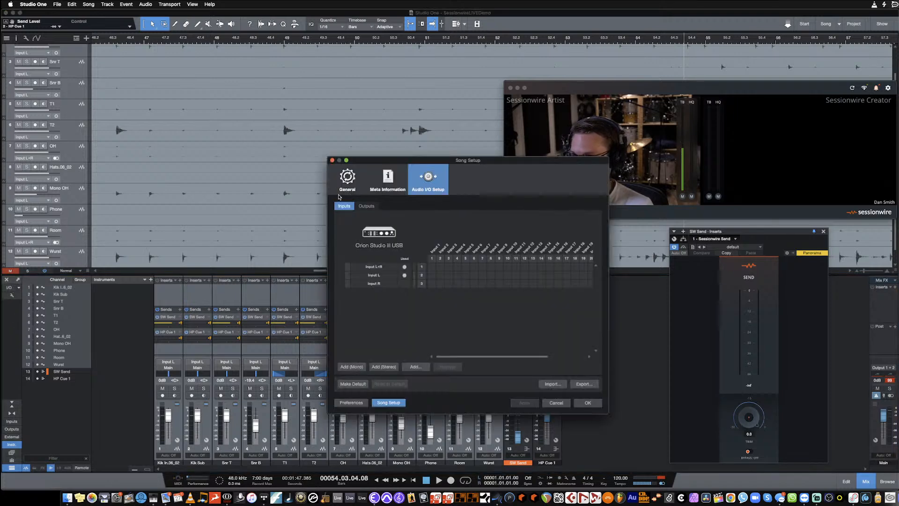
{"action": "left_click", "coordinate": [367, 207]}
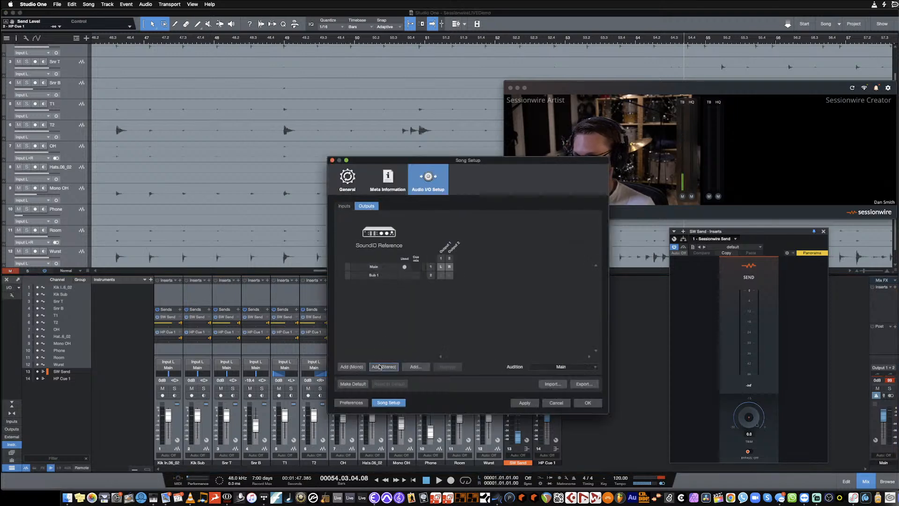
{"action": "left_click", "coordinate": [376, 275]}
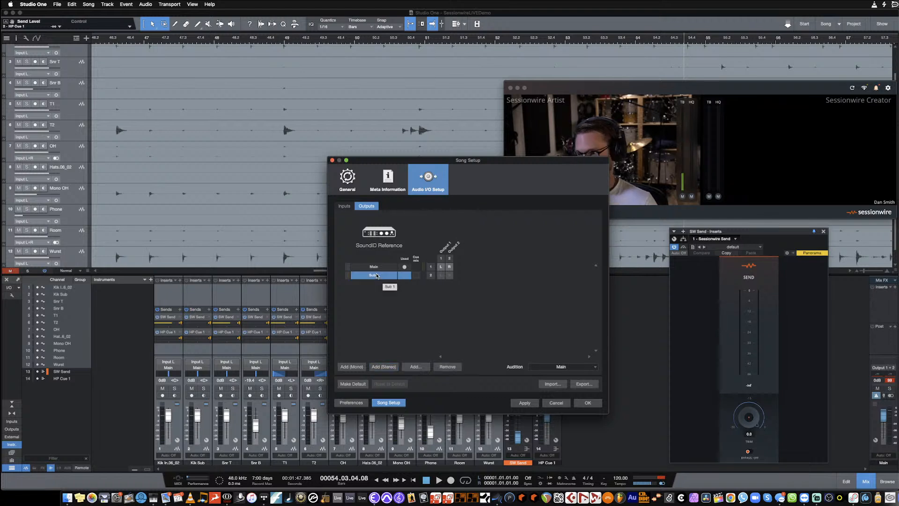
{"action": "double_click", "coordinate": [377, 276]}
{"action": "type", "text": "HP CUE"}
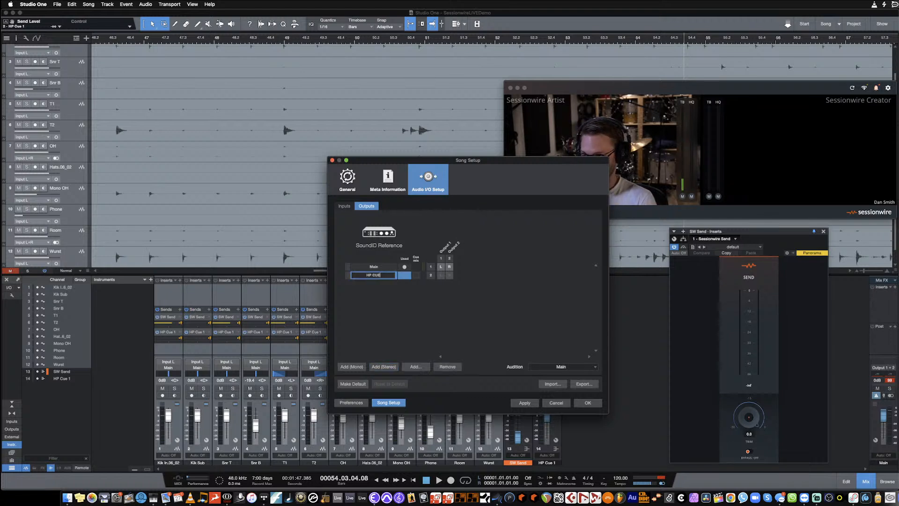
{"action": "key", "text": "BackSpace"}
{"action": "key", "text": "BackSpace"}
{"action": "type", "text": "ue 1 Out"}
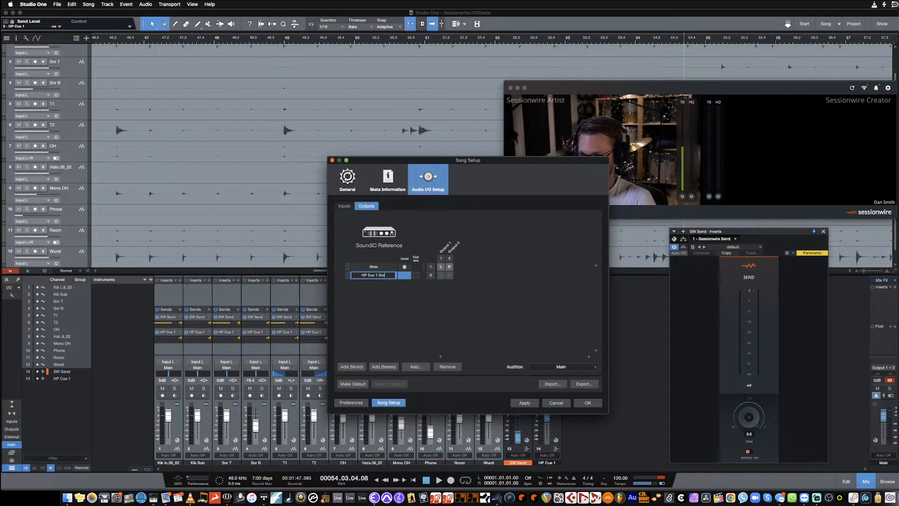
{"action": "key", "text": "Return"}
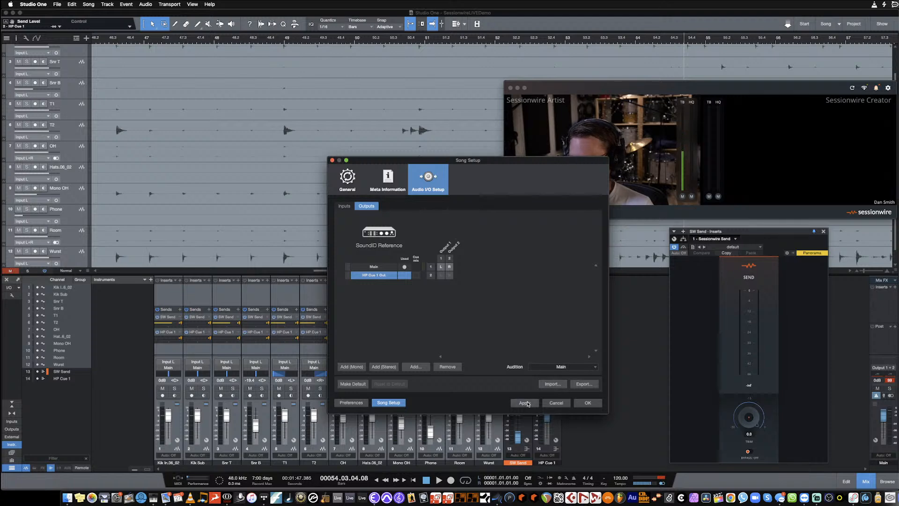
{"action": "left_click", "coordinate": [525, 404]}
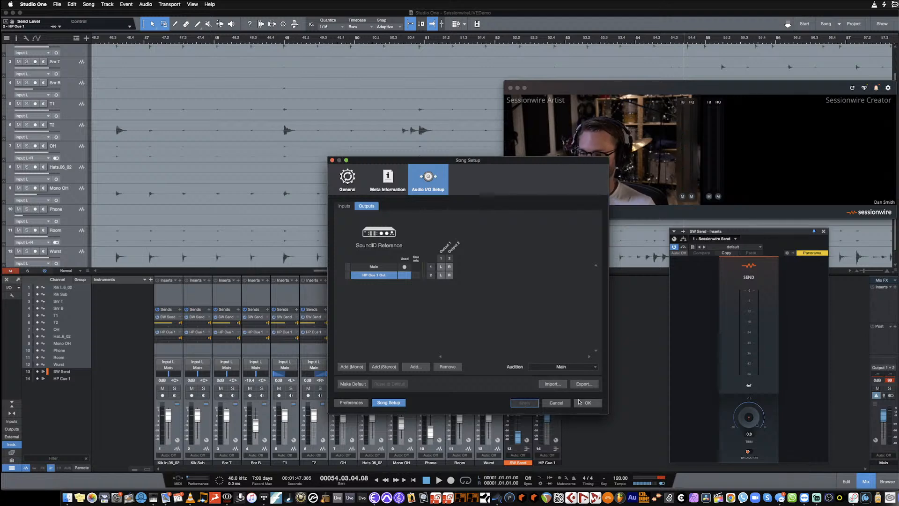
{"action": "left_click", "coordinate": [587, 404]}
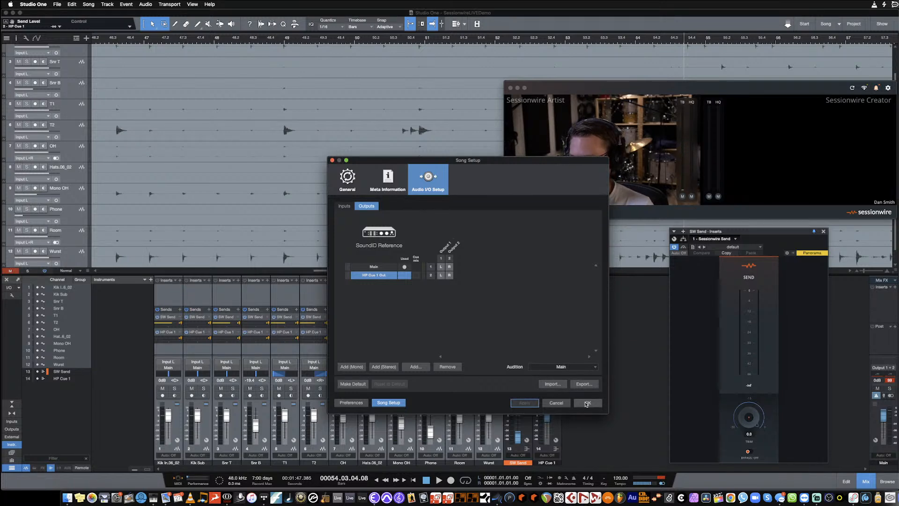
- Route the HP Cue 1 bus to the HP Cue 1 Out output
{"action": "left_click", "coordinate": [547, 369]}
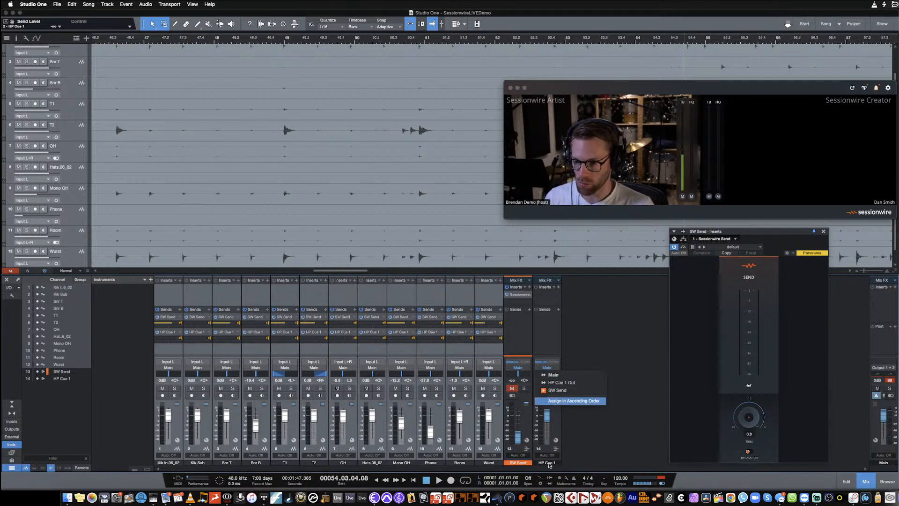
{"action": "left_click", "coordinate": [559, 383]}
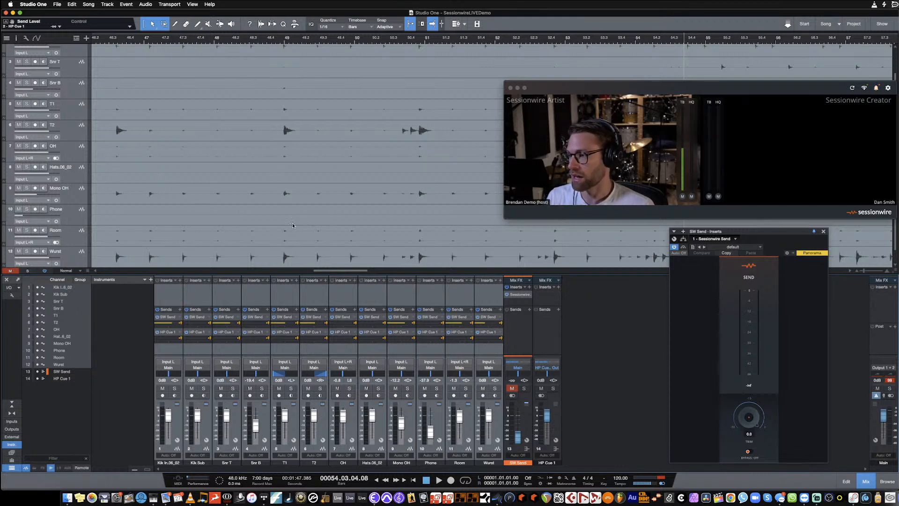
- Add a new stereo audio track and insert the Sessionwire Receive plug-in on its channel
{"action": "left_click", "coordinate": [107, 4]}
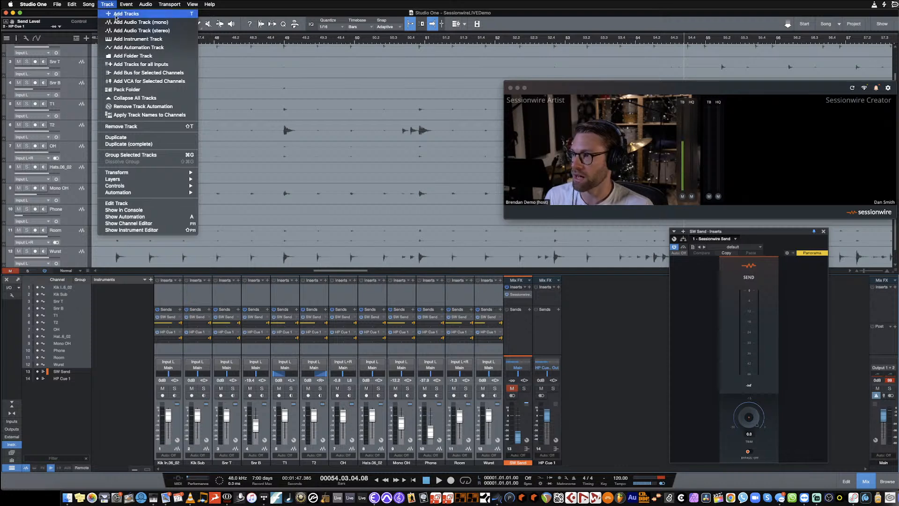
{"action": "left_click", "coordinate": [149, 32]}
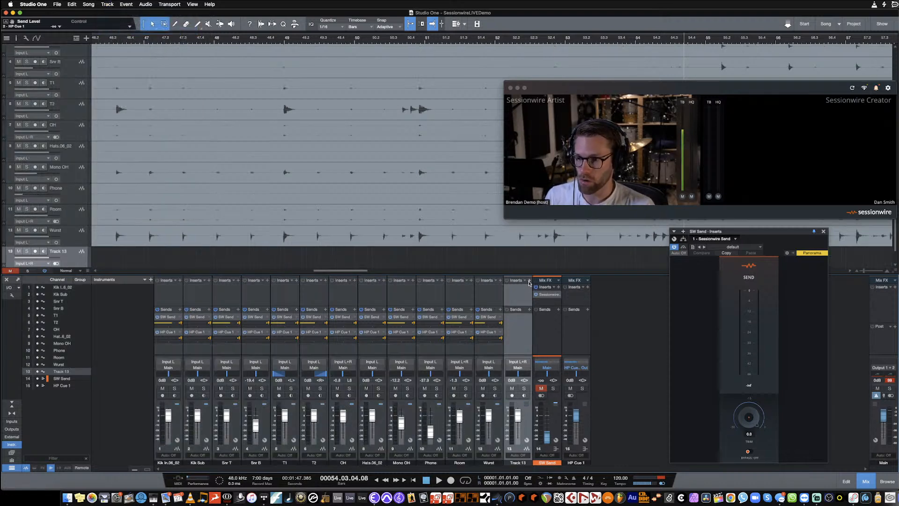
{"action": "left_click", "coordinate": [529, 281]}
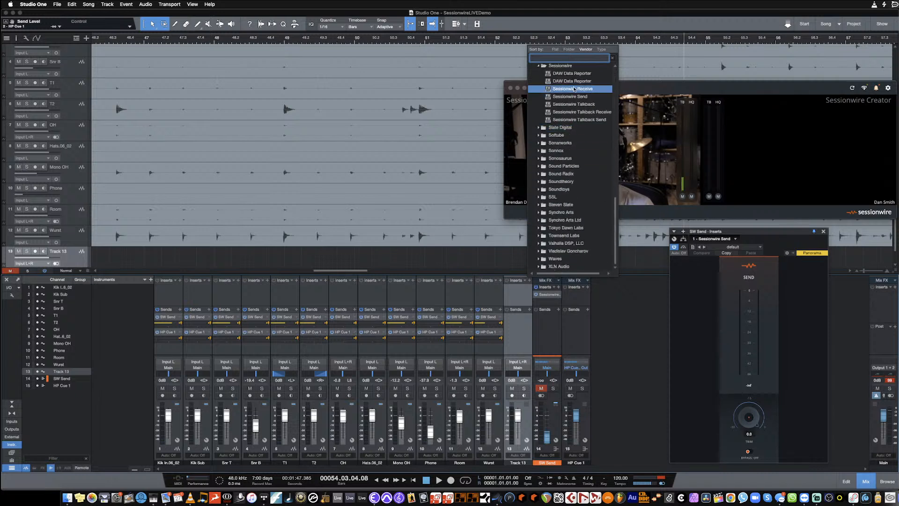
{"action": "left_click", "coordinate": [575, 89]}
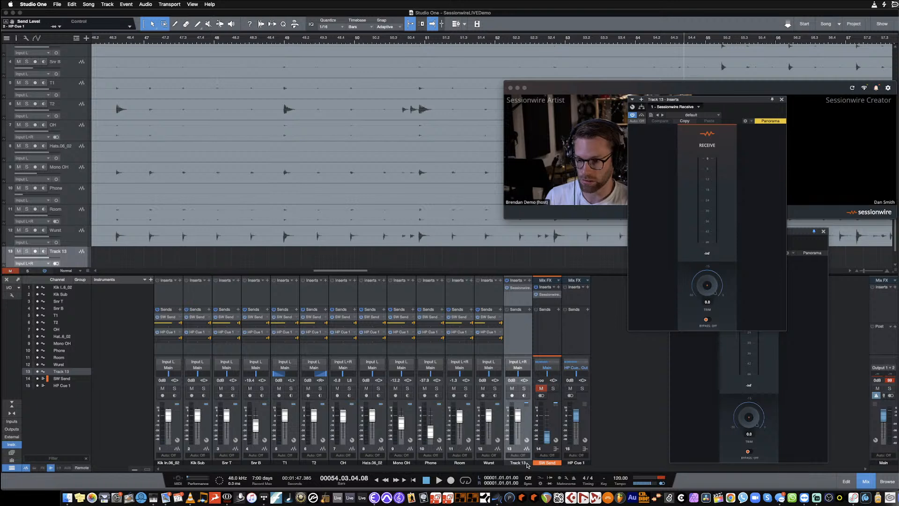
- Color the new stereo track's channel orange and rename it SW Receive
{"action": "left_click", "coordinate": [520, 463]}
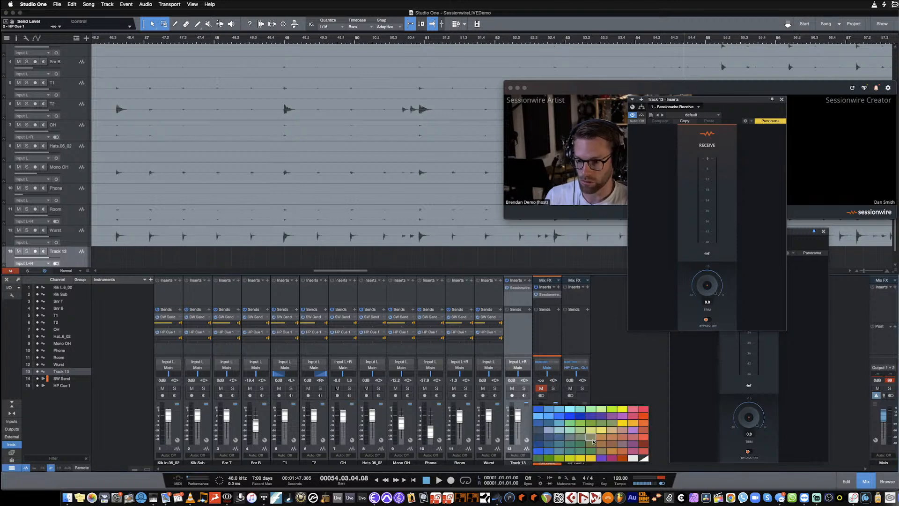
{"action": "left_click", "coordinate": [560, 443]}
{"action": "double_click", "coordinate": [517, 464]}
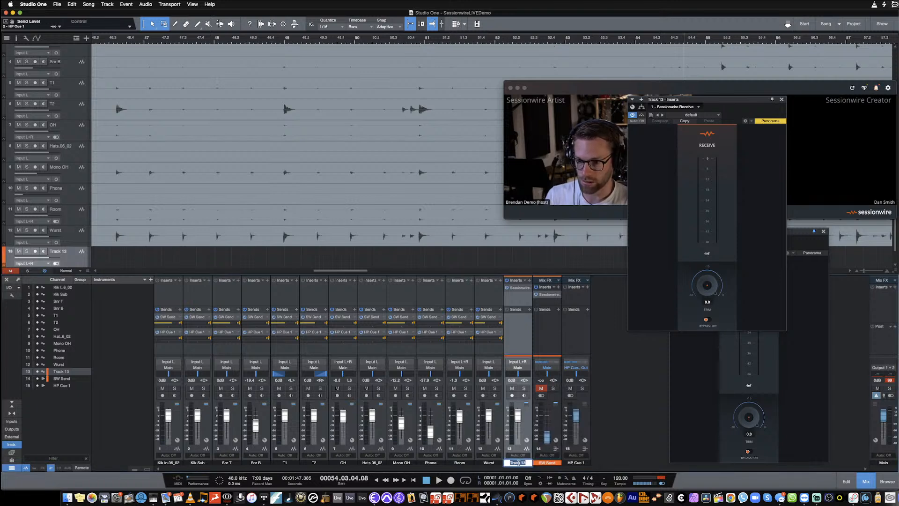
{"action": "type", "text": "SW Rec"}
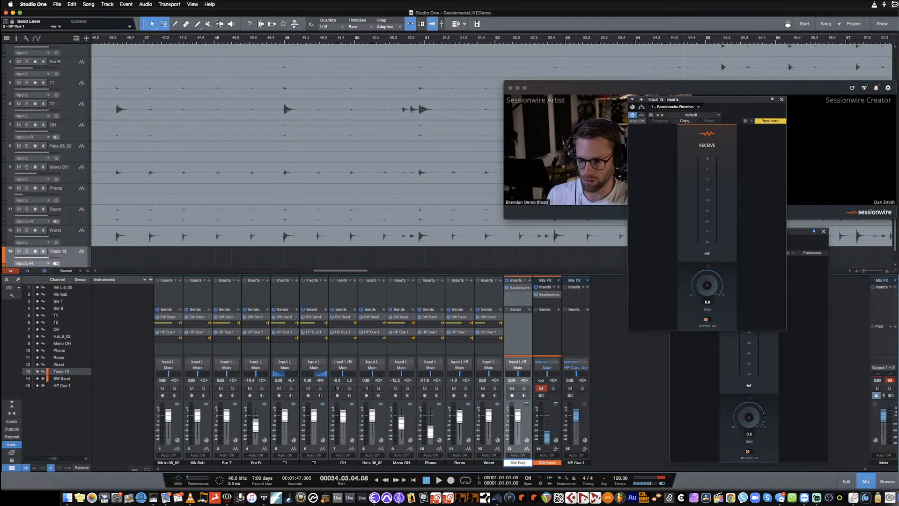
{"action": "type", "text": "eive"}
{"action": "key", "text": "Return"}
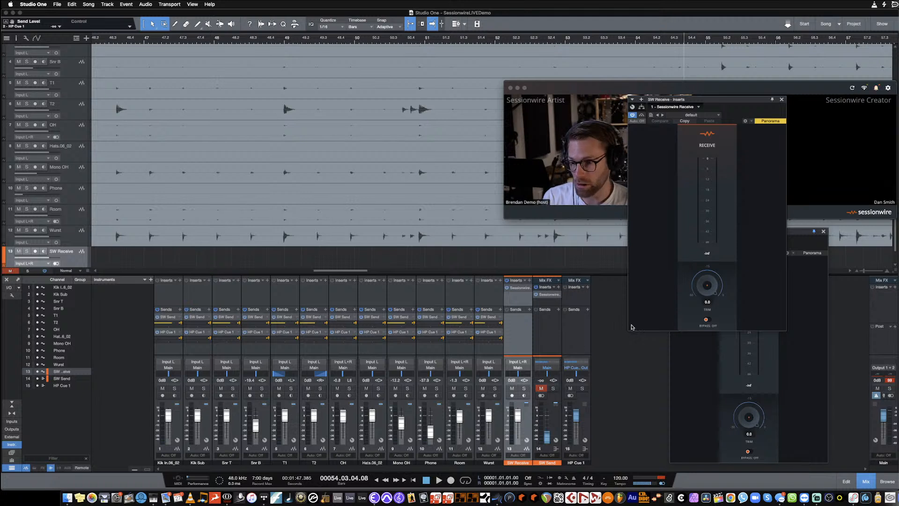
- Arrange the Sessionwire Receive and Send plug-in windows side by side below the video call
{"action": "left_click_drag", "start_coordinate": [705, 101], "coordinate": [625, 222]}
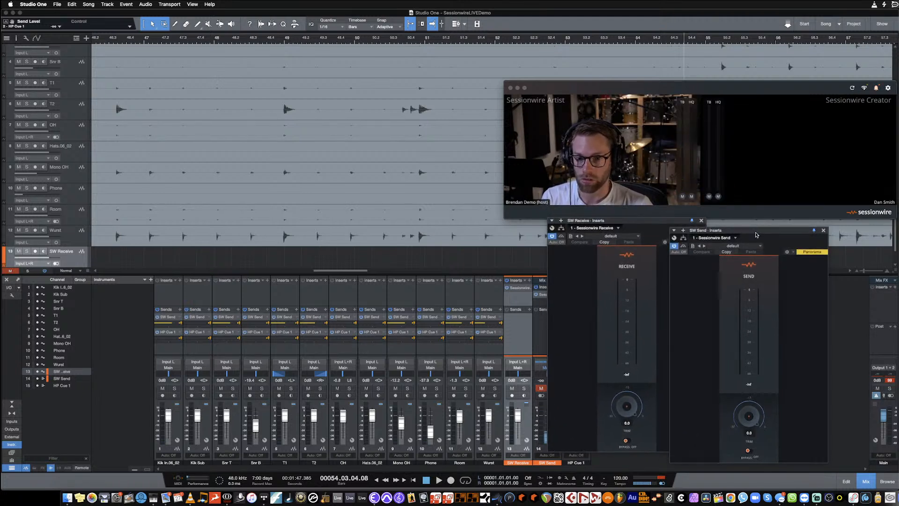
{"action": "left_click_drag", "start_coordinate": [757, 231], "coordinate": [800, 234]}
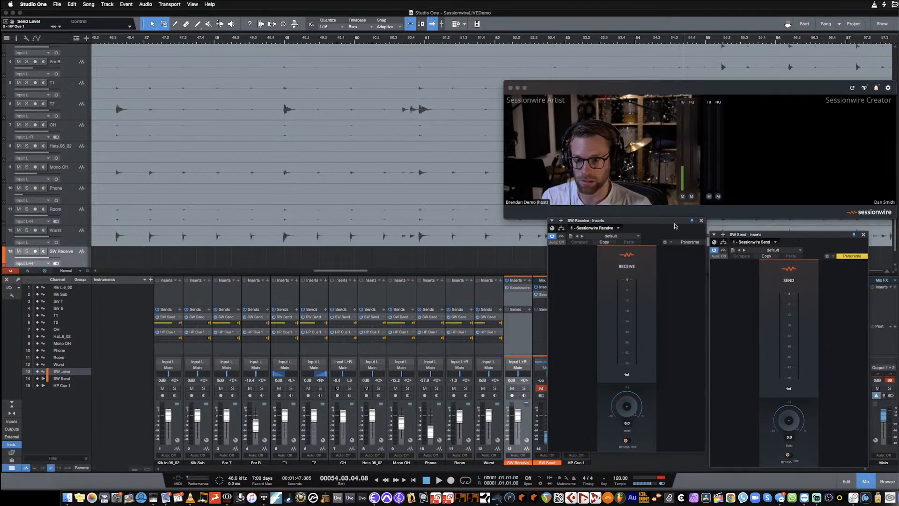
{"action": "left_click_drag", "start_coordinate": [669, 222], "coordinate": [719, 239]}
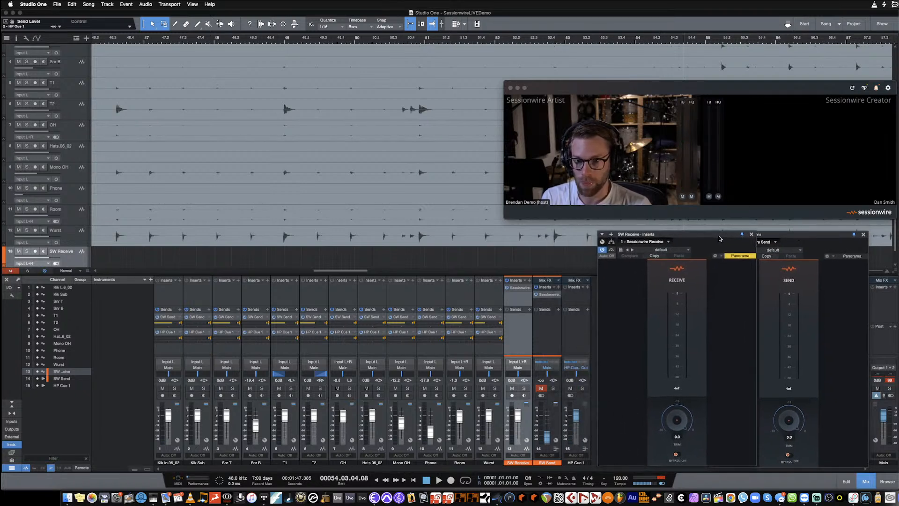
- Set the Sessionwire HQ audio destination to Sessionwire Receive Plugin
{"action": "left_click", "coordinate": [625, 194]}
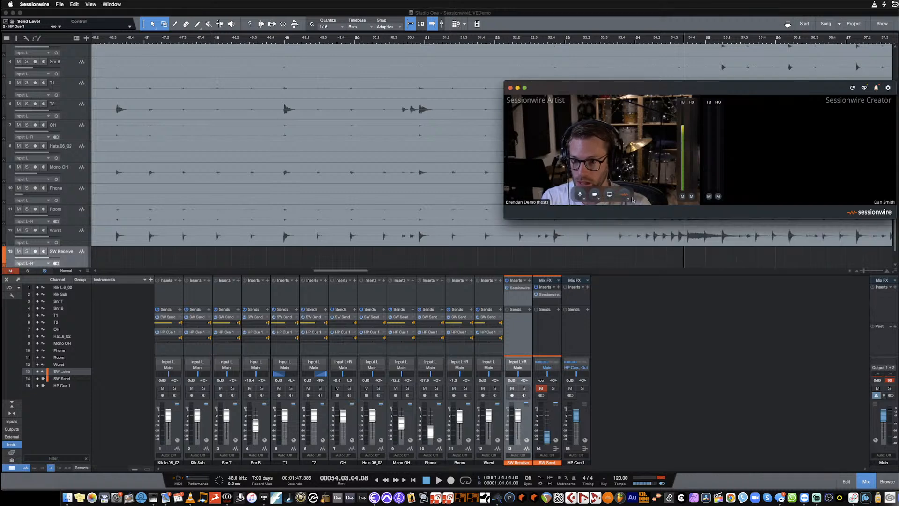
{"action": "left_click", "coordinate": [625, 194]}
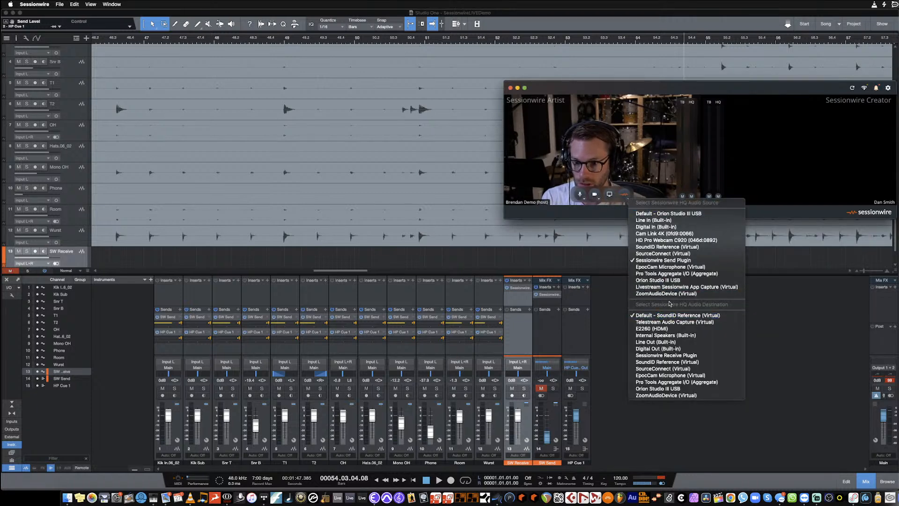
{"action": "left_click", "coordinate": [650, 357]}
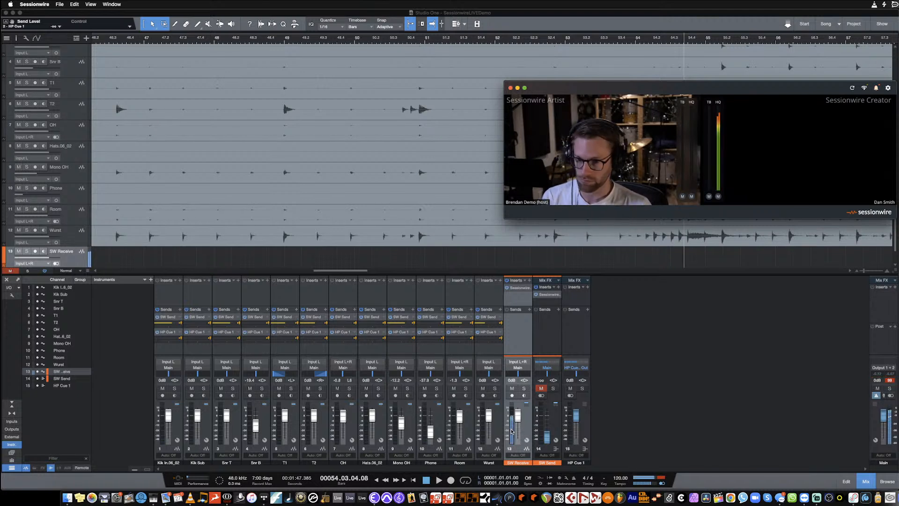
- Check the incoming call audio by muting and unmuting the SW Receive channel, and lower its fader slightly
{"action": "left_click", "coordinate": [512, 389]}
{"action": "left_click", "coordinate": [513, 388]}
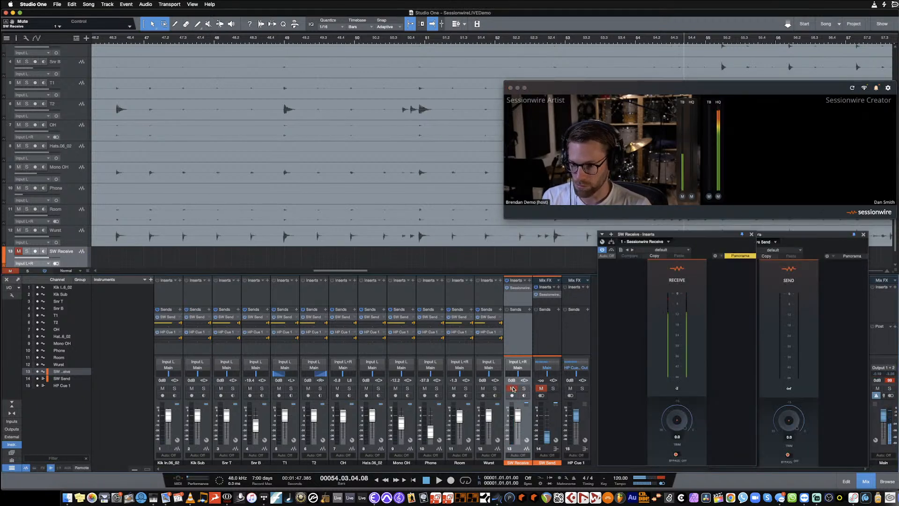
{"action": "left_click", "coordinate": [513, 388]}
{"action": "left_click_drag", "start_coordinate": [518, 415], "coordinate": [524, 415]}
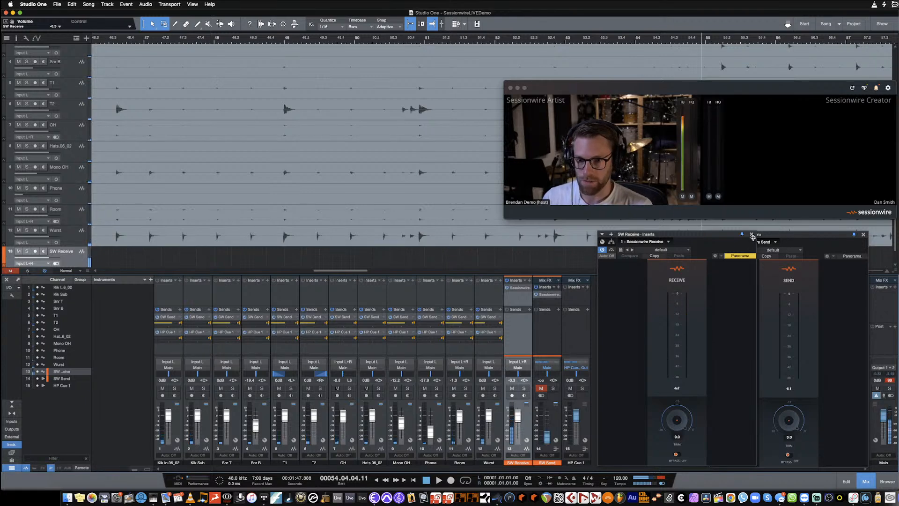
- Move the Sessionwire Receive window away from the Send window to show them separately, and bring it back beside it
{"action": "left_click_drag", "start_coordinate": [721, 234], "coordinate": [290, 33]}
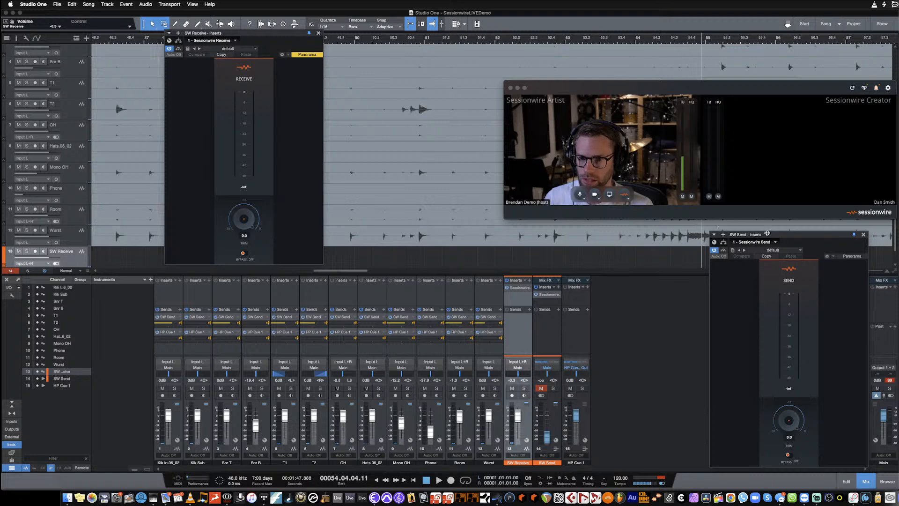
{"action": "mouse_move", "coordinate": [768, 234]}
{"action": "left_mouse_down"}
{"action": "mouse_move", "coordinate": [453, 59]}
{"action": "mouse_move", "coordinate": [385, 32]}
{"action": "mouse_move", "coordinate": [598, 102]}
{"action": "mouse_move", "coordinate": [726, 231]}
{"action": "mouse_move", "coordinate": [770, 233]}
{"action": "left_mouse_up"}
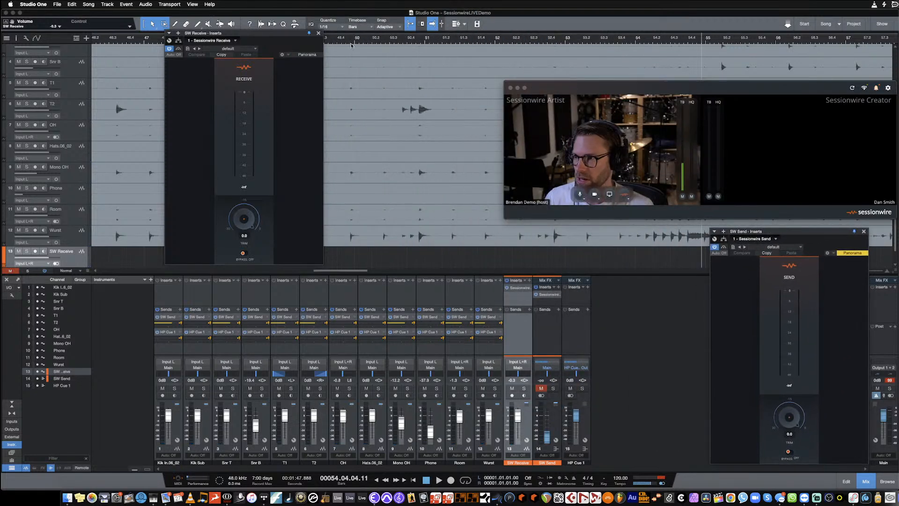
{"action": "left_click_drag", "start_coordinate": [285, 37], "coordinate": [718, 237]}
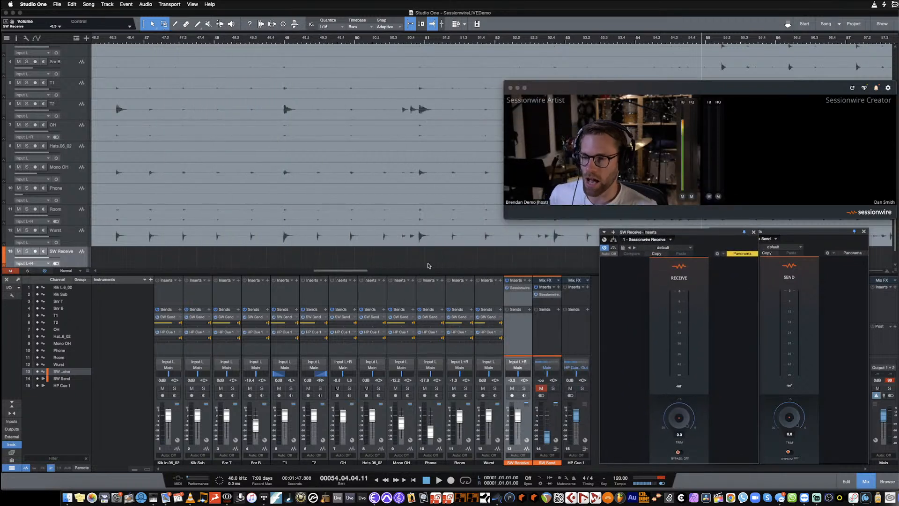
- Fit the whole song in the arrangement view and place the playhead at bar 129, past the recorded drum clips
{"action": "key", "text": "shift+w"}
{"action": "key", "text": "shift+w"}
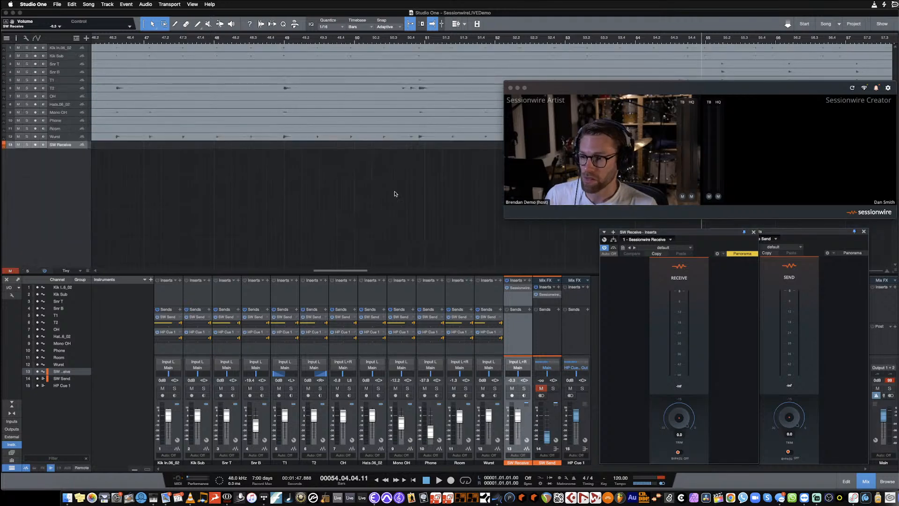
{"action": "key", "text": "shift+e"}
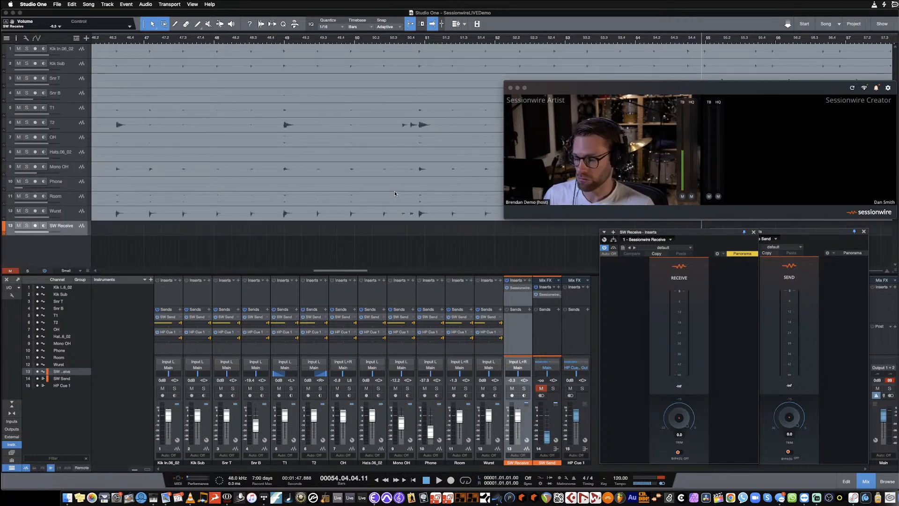
{"action": "key", "text": "shift+w"}
{"action": "key", "text": "shift+e"}
{"action": "key", "text": "shift+e"}
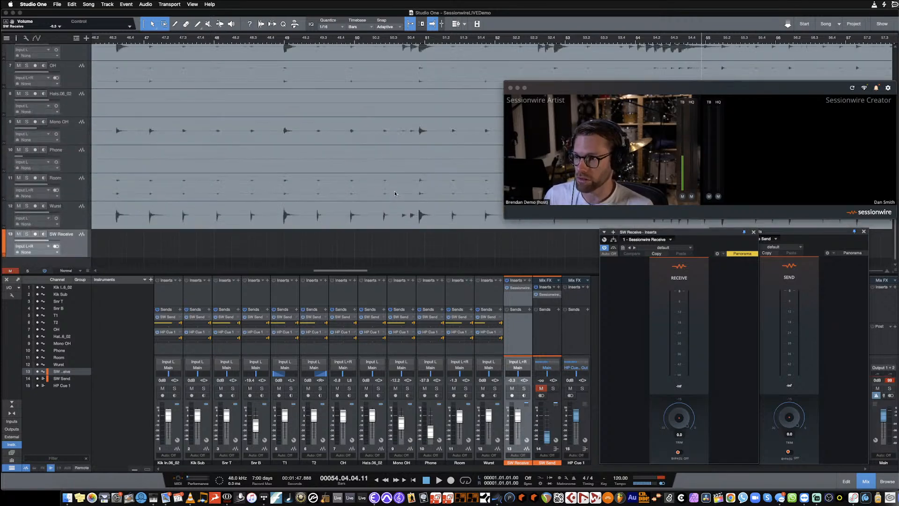
{"action": "scroll", "coordinate": [395, 193], "scroll_direction": "down", "scroll_amount": 1}
{"action": "scroll", "coordinate": [395, 192], "scroll_direction": "up", "scroll_amount": 4}
{"action": "scroll", "coordinate": [395, 192], "scroll_direction": "right", "scroll_amount": 3}
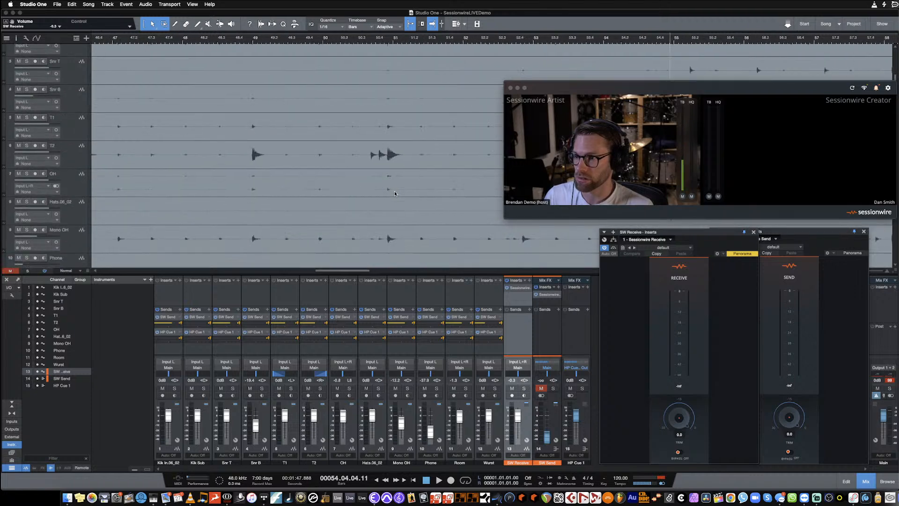
{"action": "scroll", "coordinate": [395, 192], "scroll_direction": "down", "scroll_amount": 4}
{"action": "scroll", "coordinate": [395, 190], "scroll_direction": "down", "scroll_amount": 5}
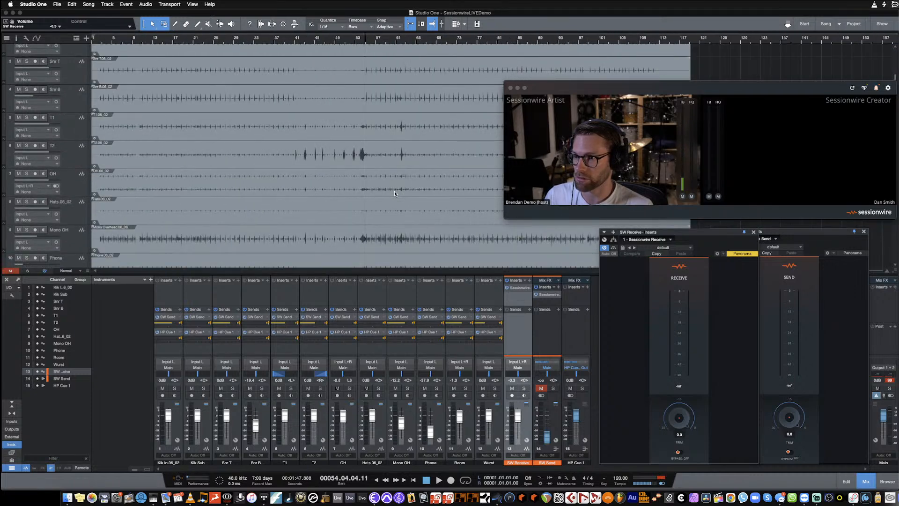
{"action": "left_click", "coordinate": [741, 42]}
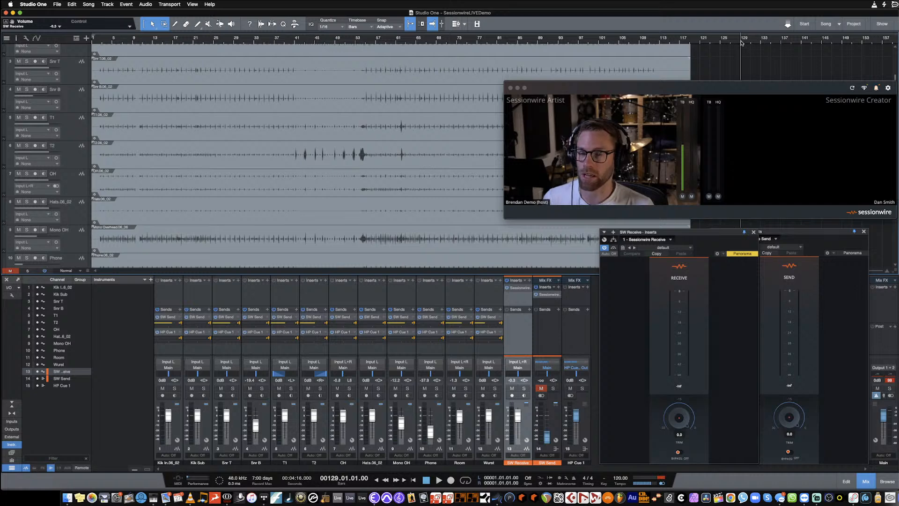
- Select the drum tracks from Kik In to Wurst and shrink their track heights so they all fit above SW Receive
{"action": "scroll", "coordinate": [92, 90], "scroll_direction": "up", "scroll_amount": 2}
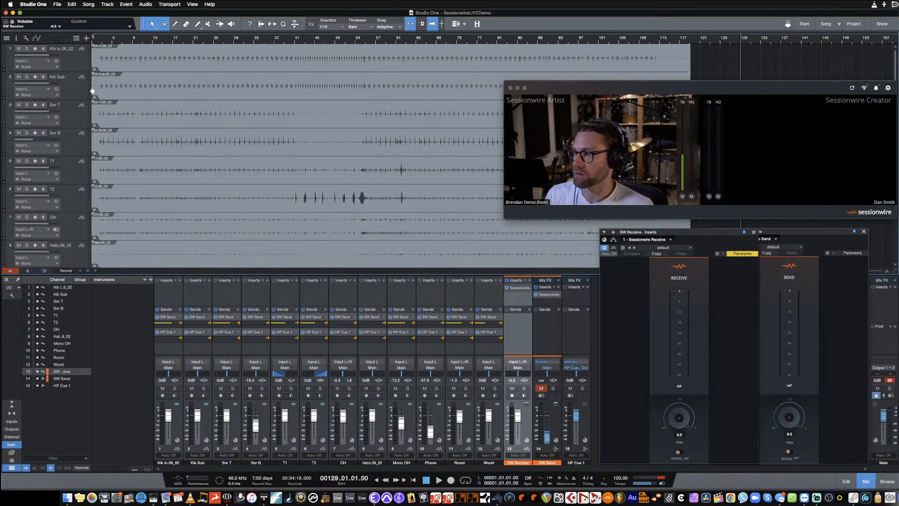
{"action": "scroll", "coordinate": [74, 215], "scroll_direction": "down", "scroll_amount": 6}
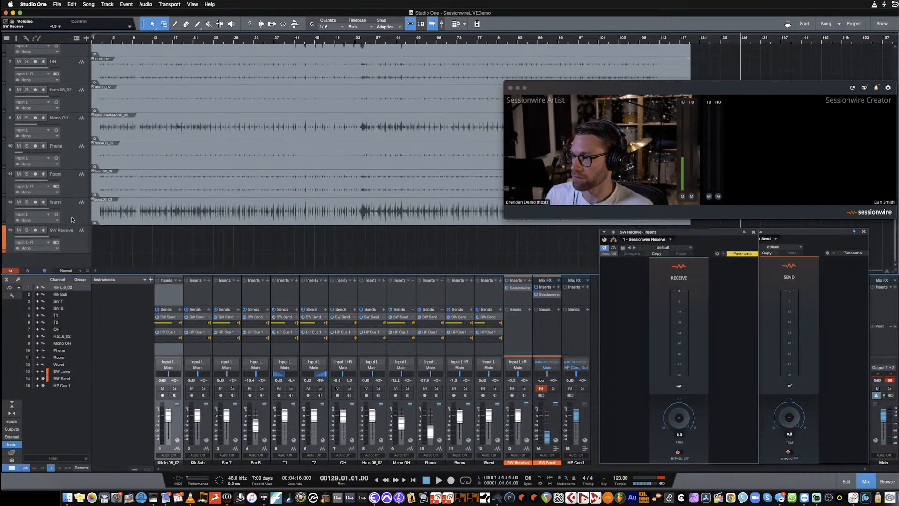
{"action": "left_click_drag", "start_coordinate": [71, 196], "coordinate": [69, 167]}
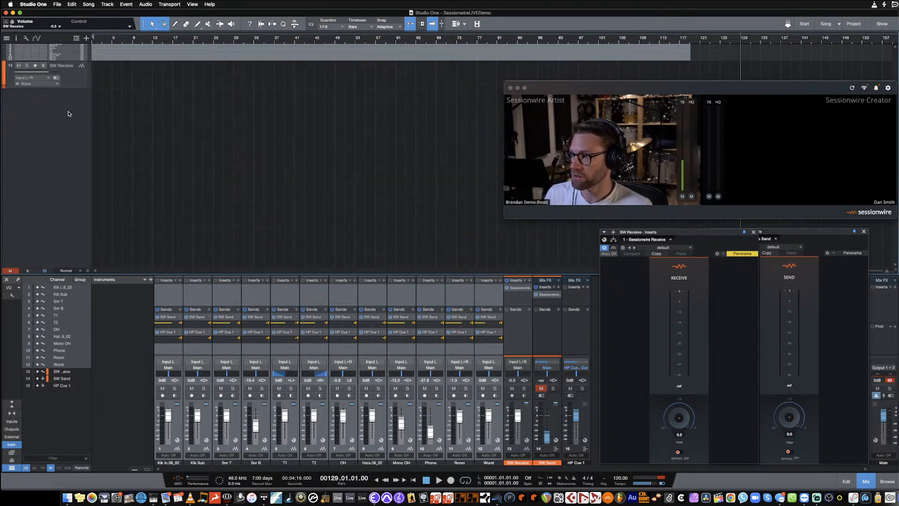
{"action": "left_click_drag", "start_coordinate": [72, 60], "coordinate": [75, 70]}
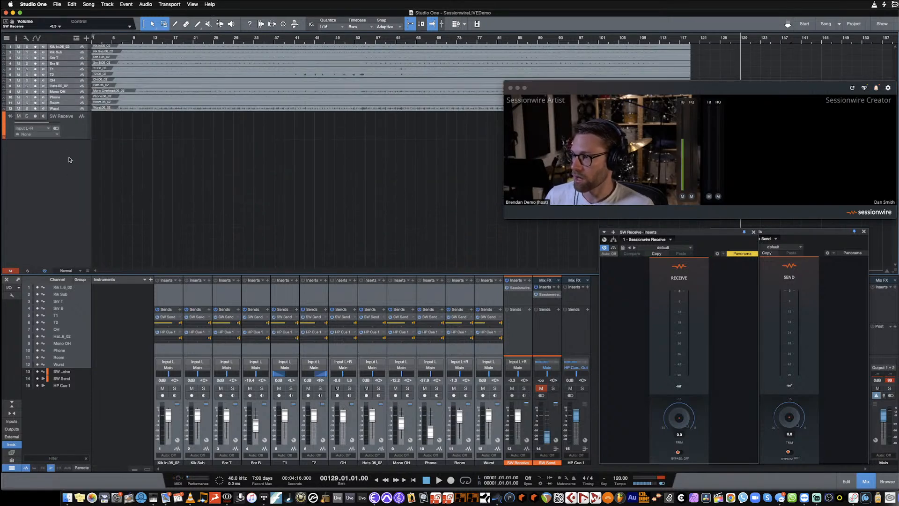
- Add a stereo audio track, name it with the remote participant's full name followed by "Audio", and place it below SW Receive
{"action": "left_click", "coordinate": [107, 5]}
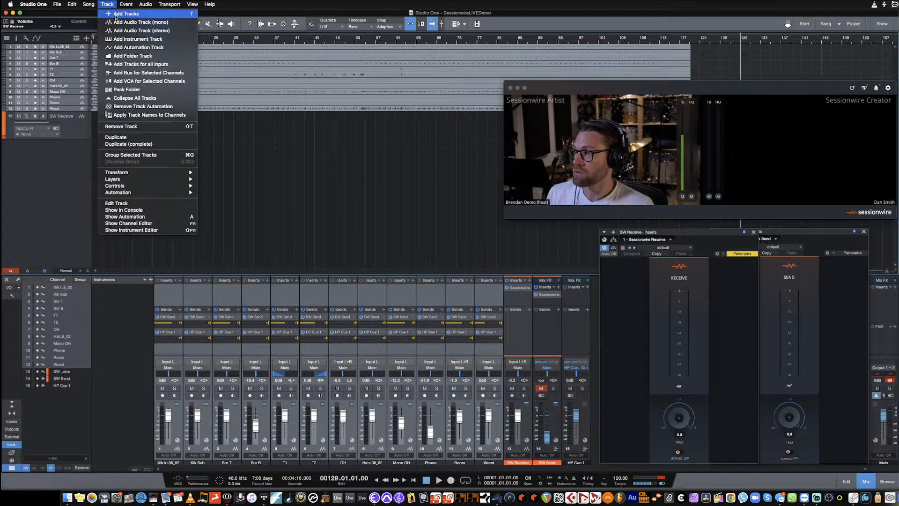
{"action": "left_click", "coordinate": [141, 31]}
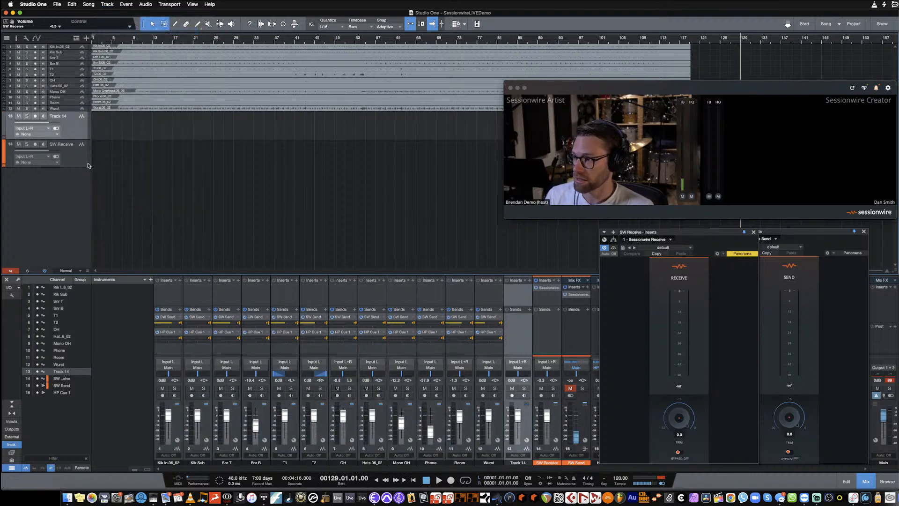
{"action": "double_click", "coordinate": [62, 117]}
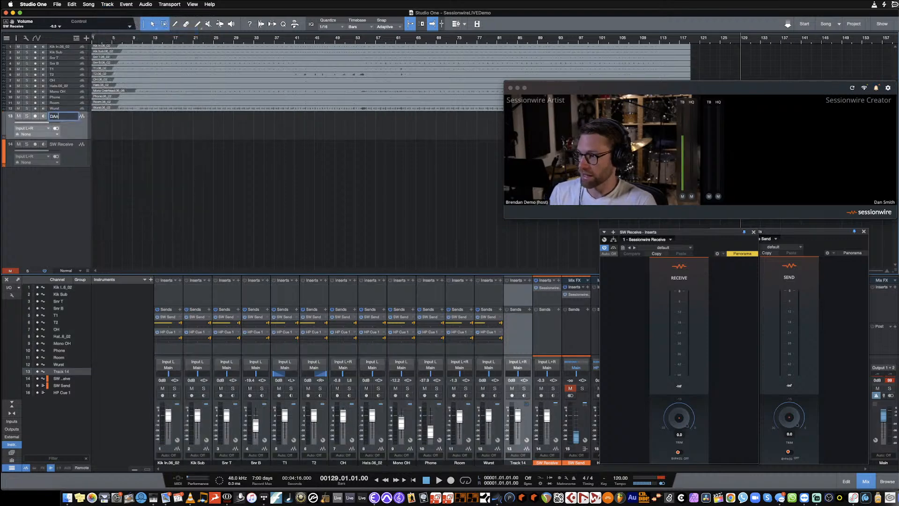
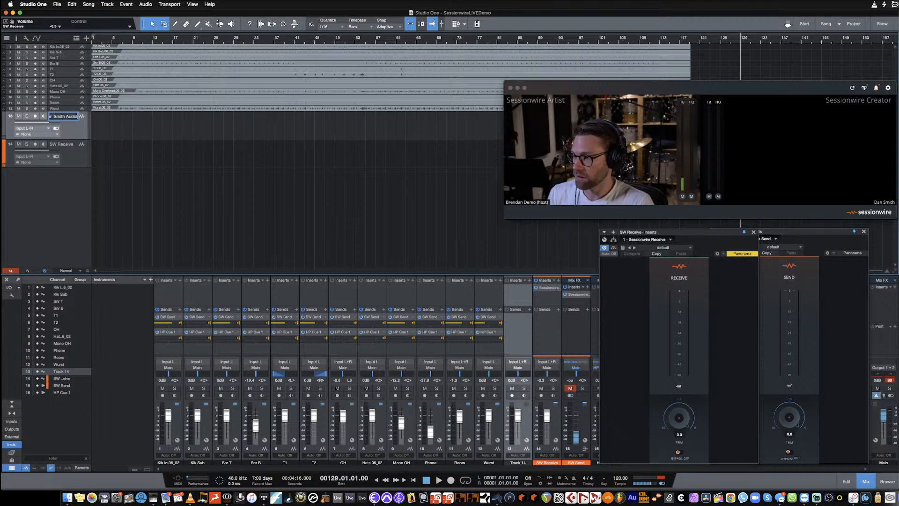
{"action": "key", "text": "Return"}
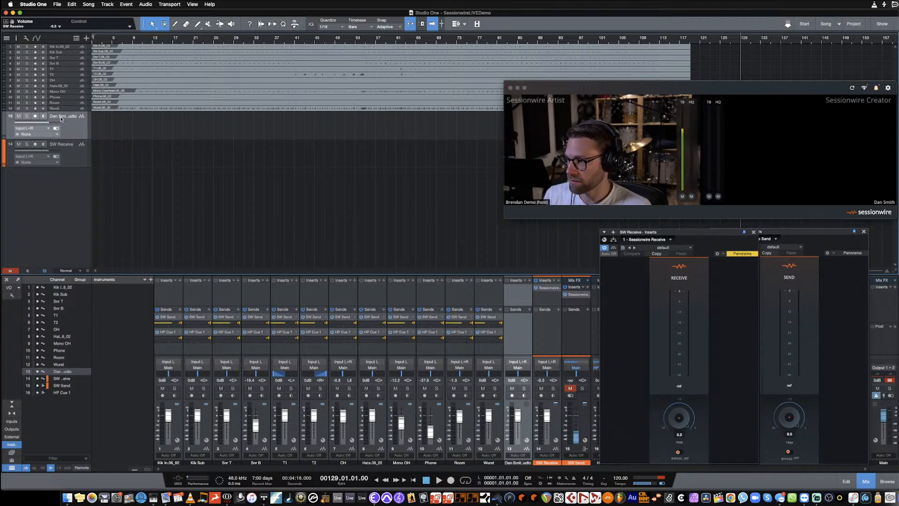
{"action": "left_click_drag", "start_coordinate": [61, 119], "coordinate": [89, 183]}
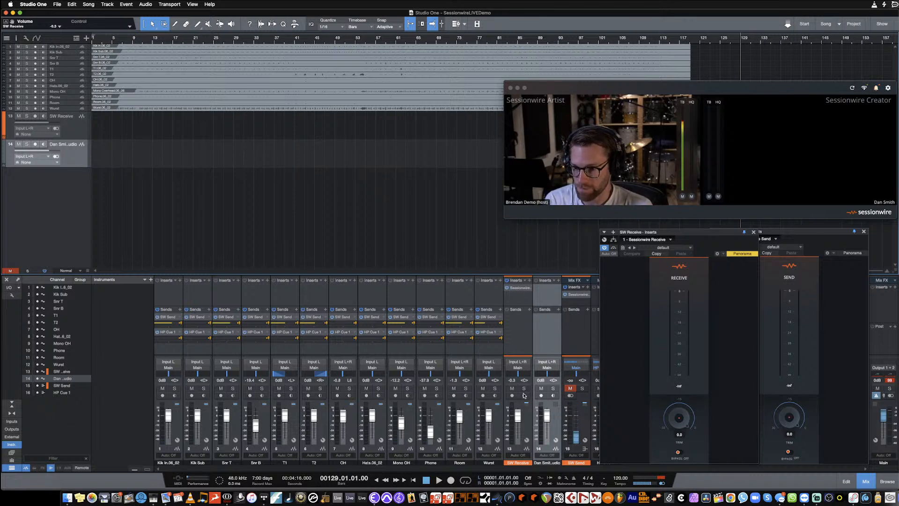
- Set the input of the new remote audio track to the SW Receive track
{"action": "left_click", "coordinate": [521, 463]}
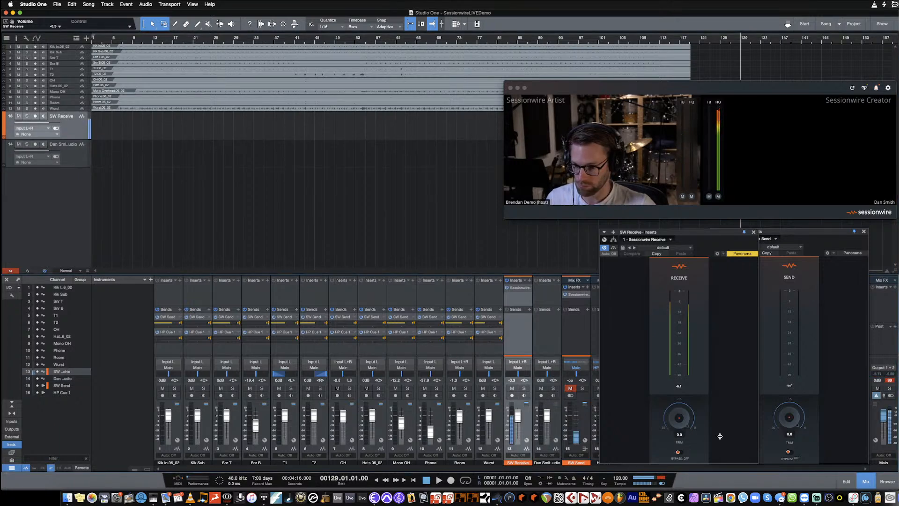
{"action": "left_click", "coordinate": [545, 360]}
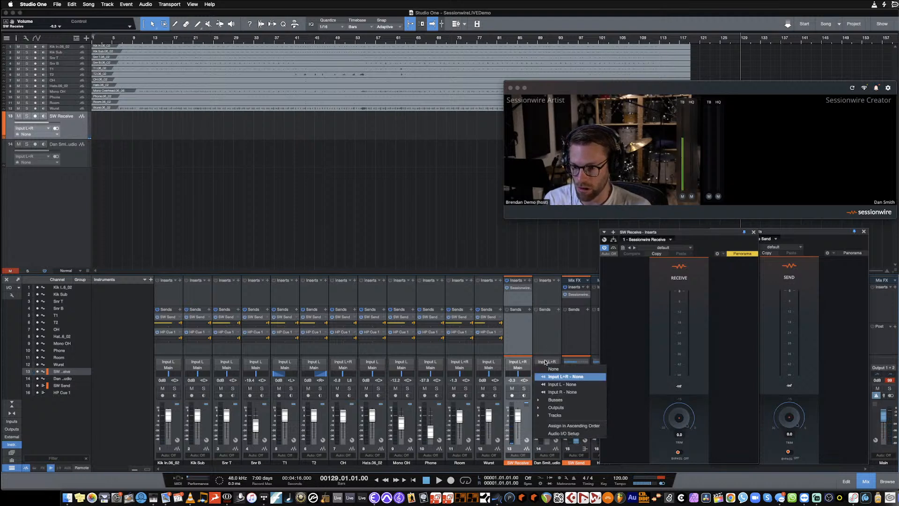
{"action": "left_click", "coordinate": [555, 415]}
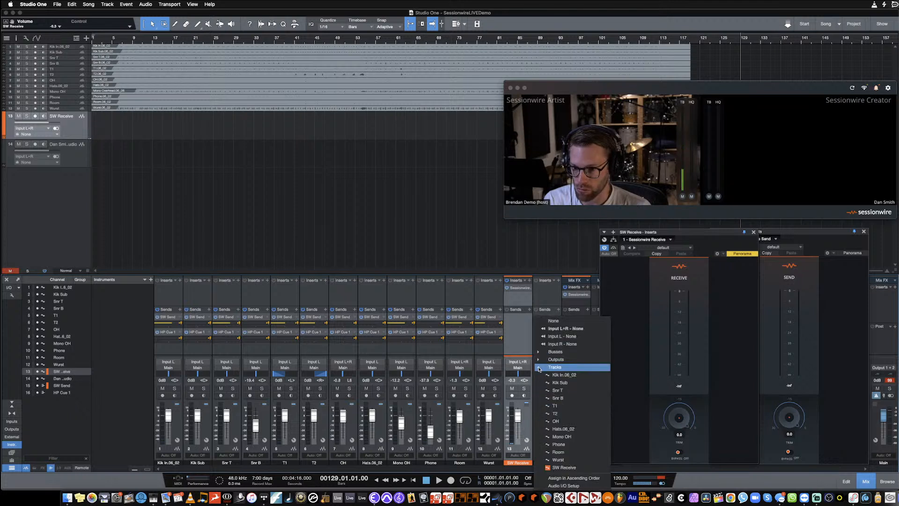
{"action": "left_click", "coordinate": [565, 468]}
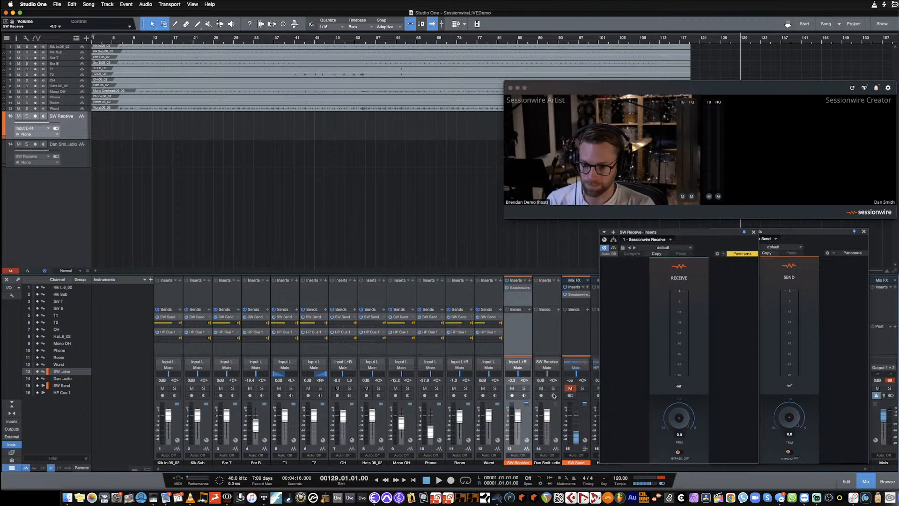
- Arm the remote audio track for recording, briefly mute SW Receive to compare, and mute the remote audio track instead
{"action": "left_click", "coordinate": [541, 395]}
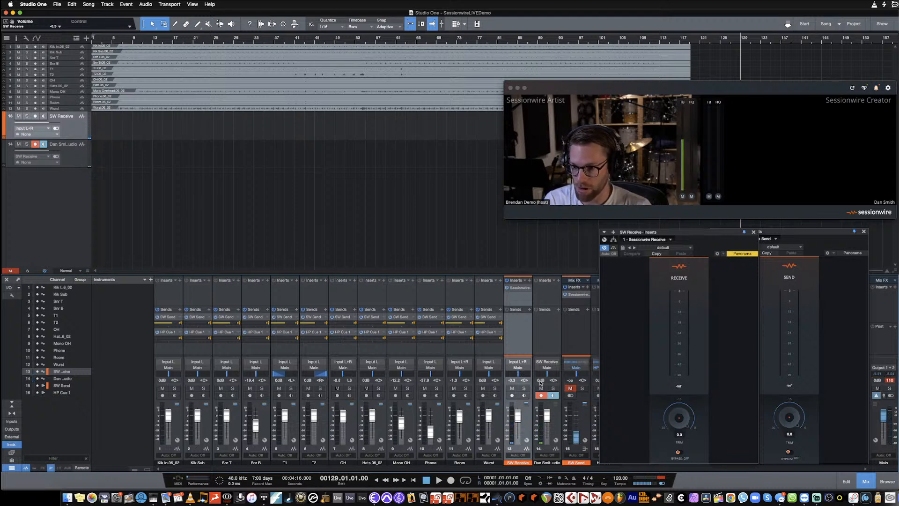
{"action": "left_click", "coordinate": [514, 389]}
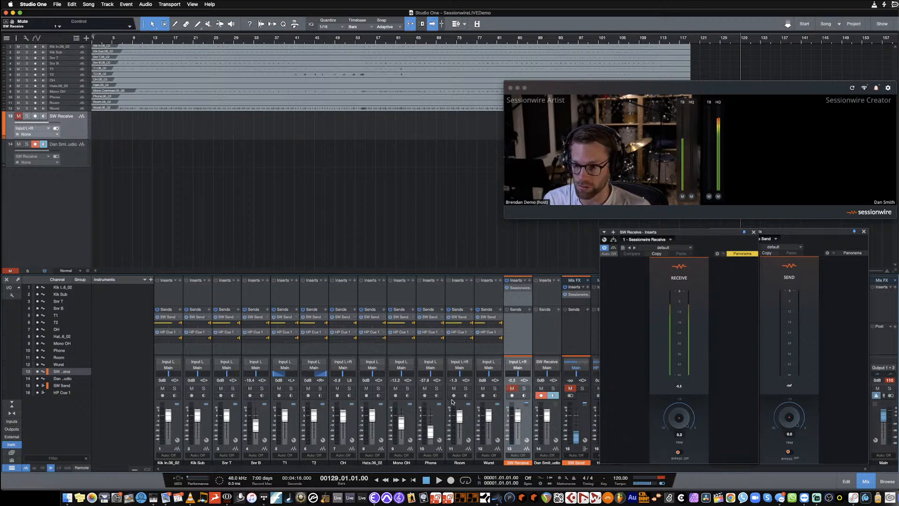
{"action": "left_click", "coordinate": [512, 389]}
{"action": "left_click", "coordinate": [541, 388]}
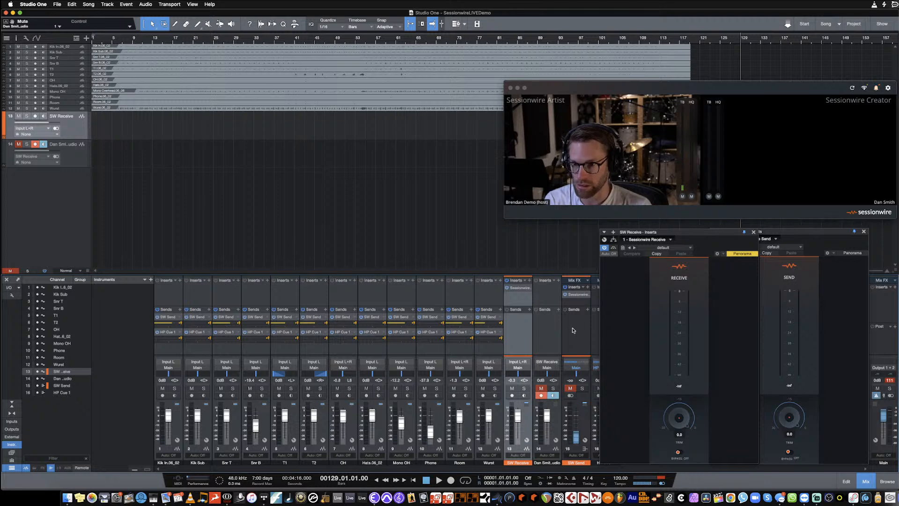
- Move the Sessionwire call window clear of the arrangement's end and record a short take of incoming audio from bar 129
{"action": "left_click_drag", "start_coordinate": [702, 88], "coordinate": [385, 137]}
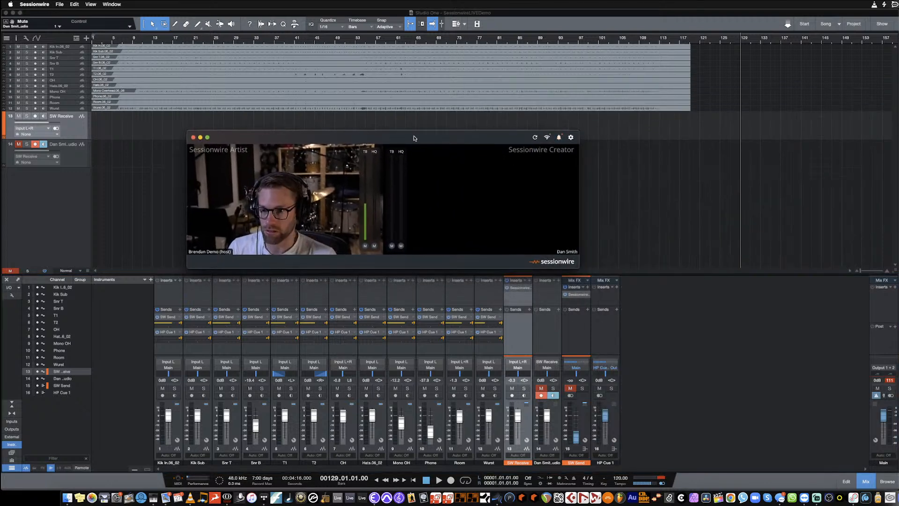
{"action": "left_click", "coordinate": [632, 315]}
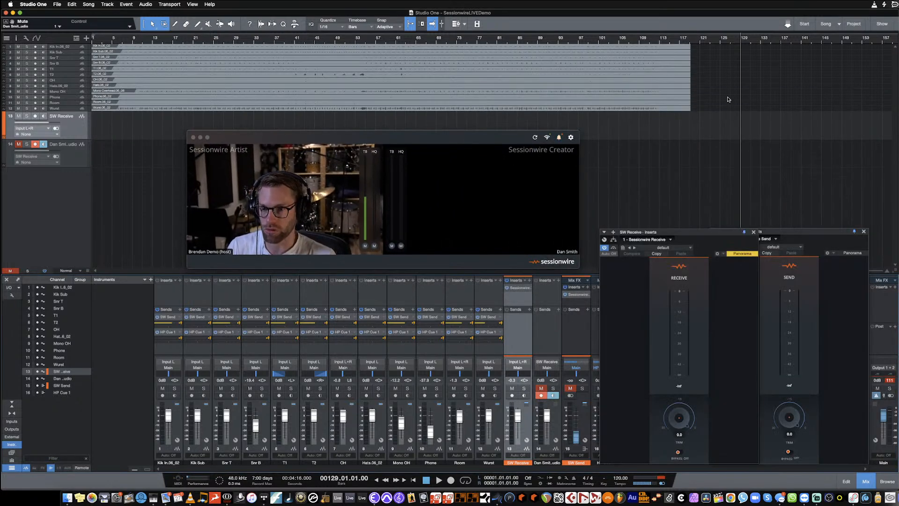
{"action": "left_click", "coordinate": [451, 480]}
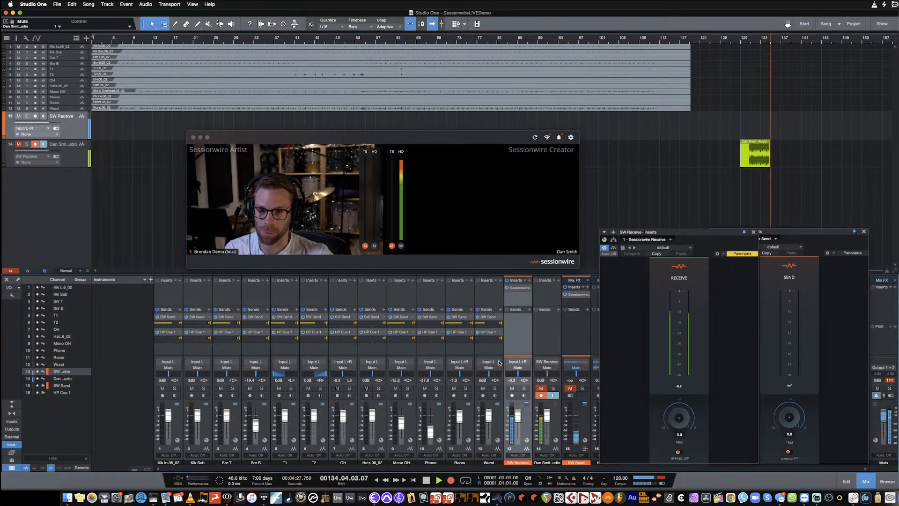
{"action": "key", "text": "space"}
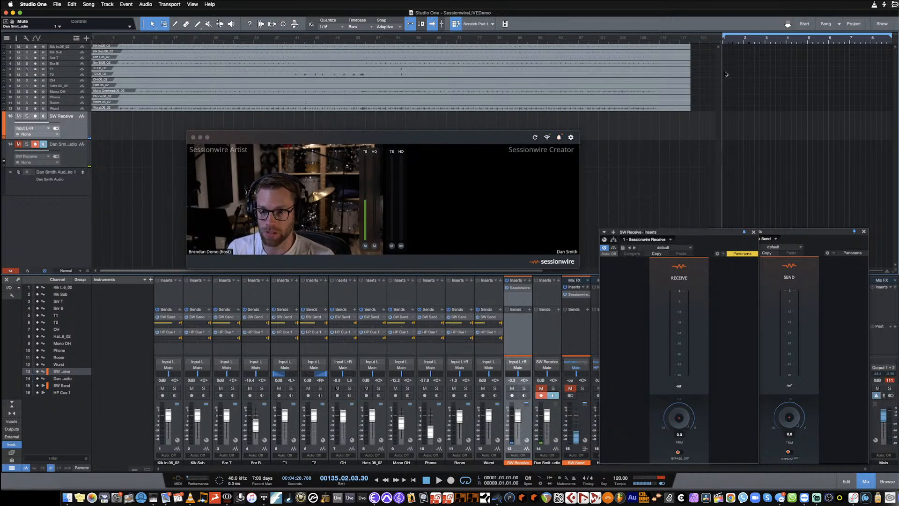
- Narrow the Scratch Pad area so the newly recorded remote audio clip is in view in the arrangement
{"action": "left_click_drag", "start_coordinate": [723, 61], "coordinate": [855, 53]}
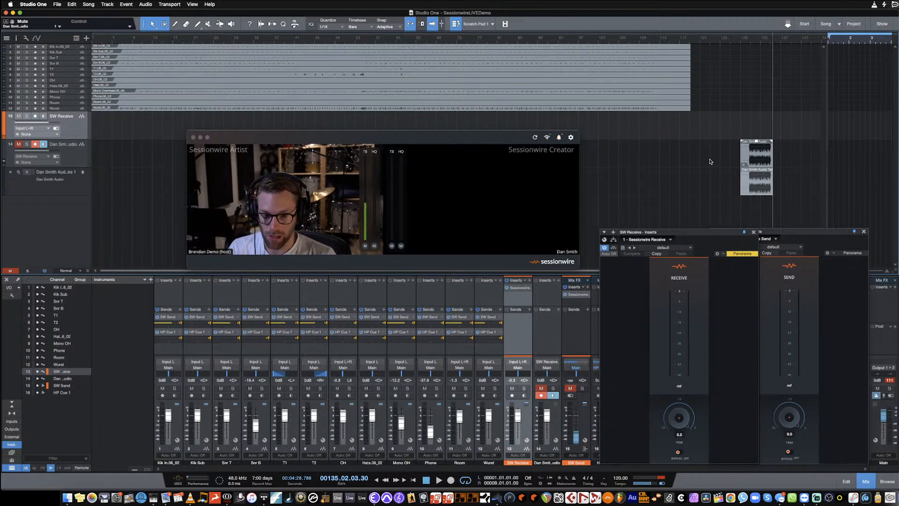
{"action": "left_click_drag", "start_coordinate": [827, 49], "coordinate": [849, 62]}
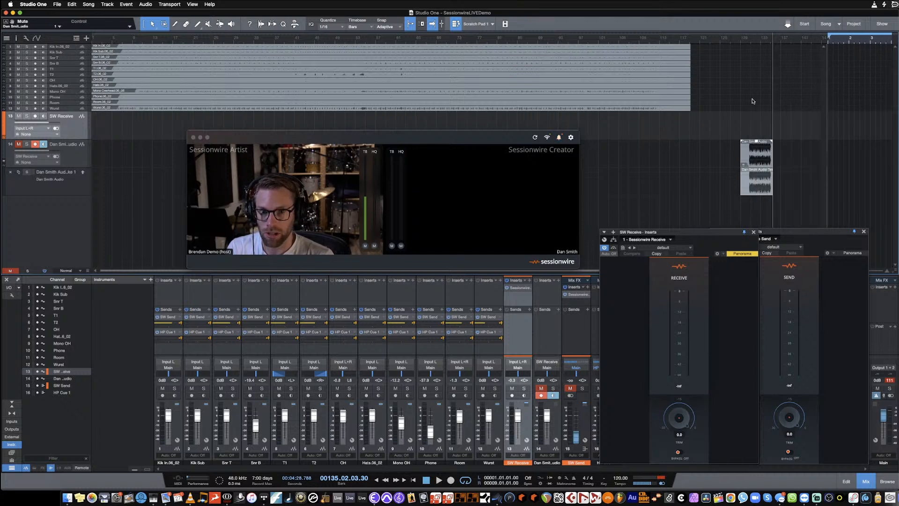
{"action": "scroll", "coordinate": [749, 103], "scroll_direction": "right", "scroll_amount": 3}
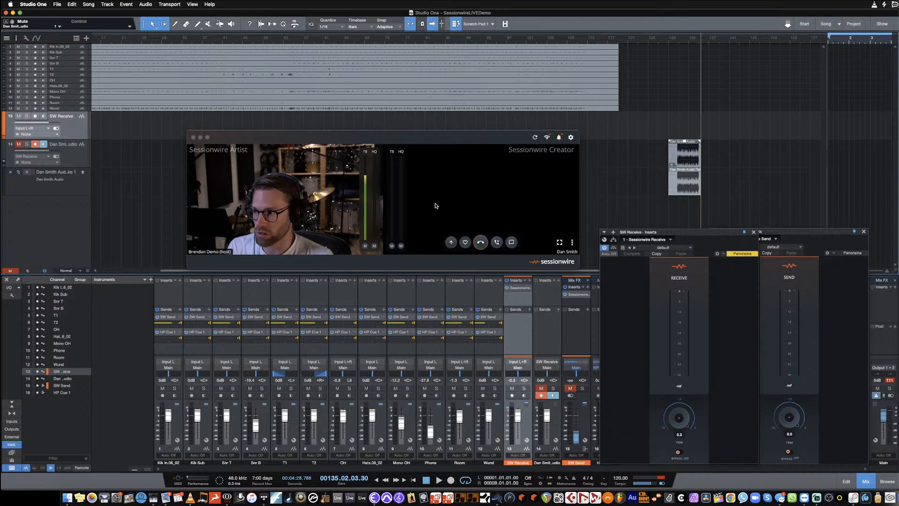
- Unmute and disarm the remote audio track, and add a send to SW Send on its channel
{"action": "left_click", "coordinate": [69, 160]}
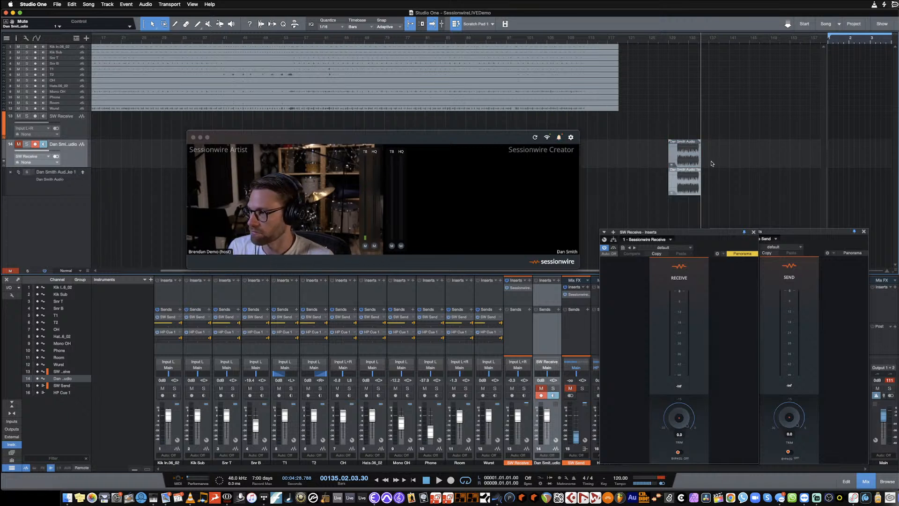
{"action": "left_click", "coordinate": [542, 388]}
{"action": "left_click", "coordinate": [542, 395]}
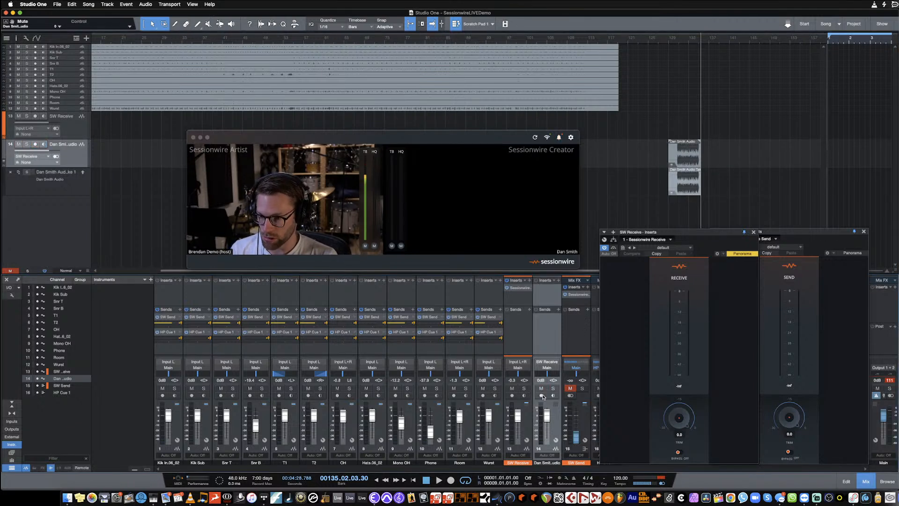
{"action": "left_click", "coordinate": [558, 309]}
{"action": "left_click", "coordinate": [582, 333]}
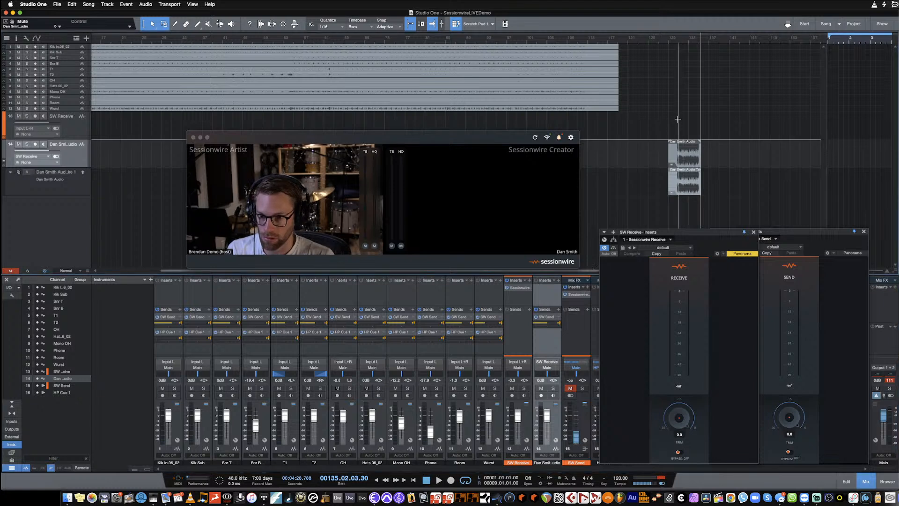
- Play the recorded remote audio clip from just after bar 129 to check that it reaches SW Send, and stop playback
{"action": "left_click", "coordinate": [675, 41]}
{"action": "key", "text": "space"}
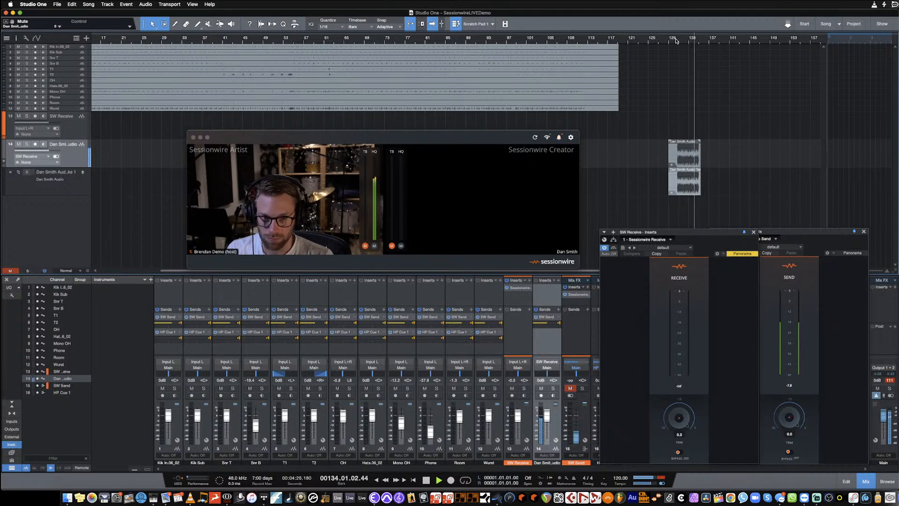
{"action": "key", "text": "space"}
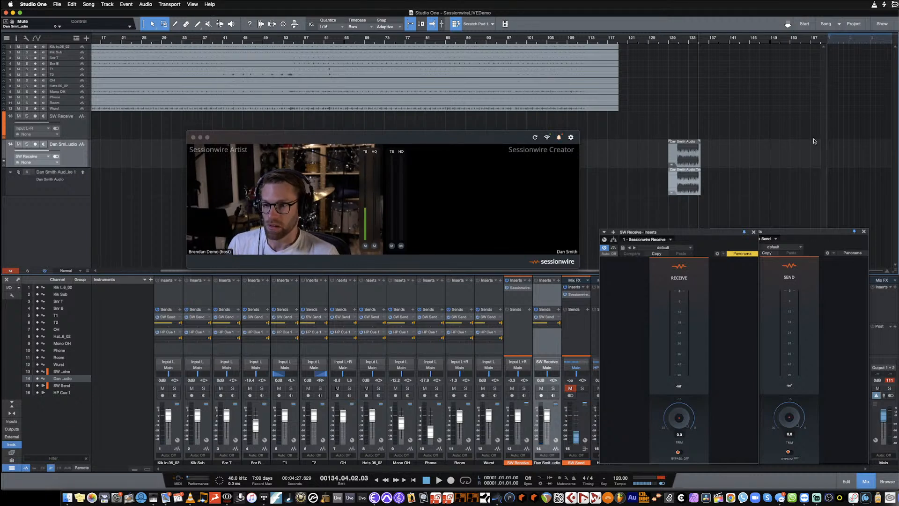
- Close the Sessionwire Send and Receive plug-in windows and move the call window over the far end of the arrangement
{"action": "left_click", "coordinate": [864, 232]}
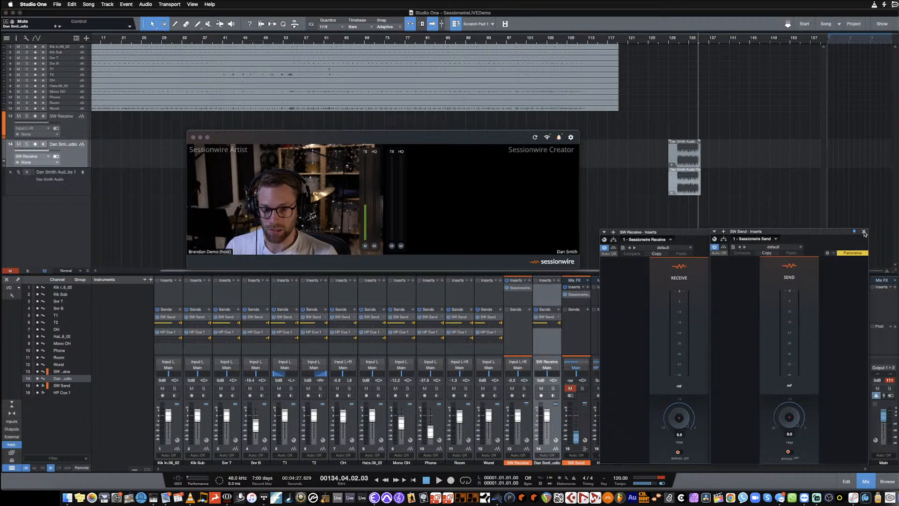
{"action": "left_click", "coordinate": [754, 232]}
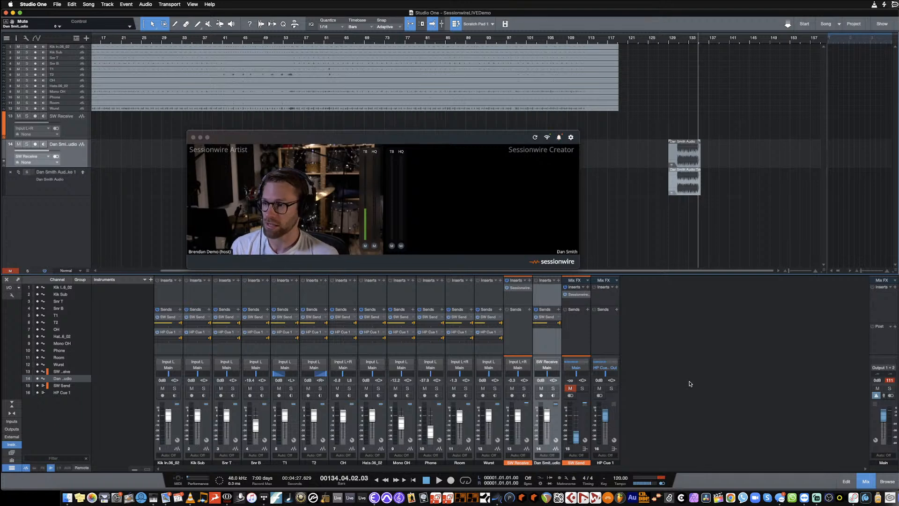
{"action": "left_click_drag", "start_coordinate": [350, 173], "coordinate": [630, 144]}
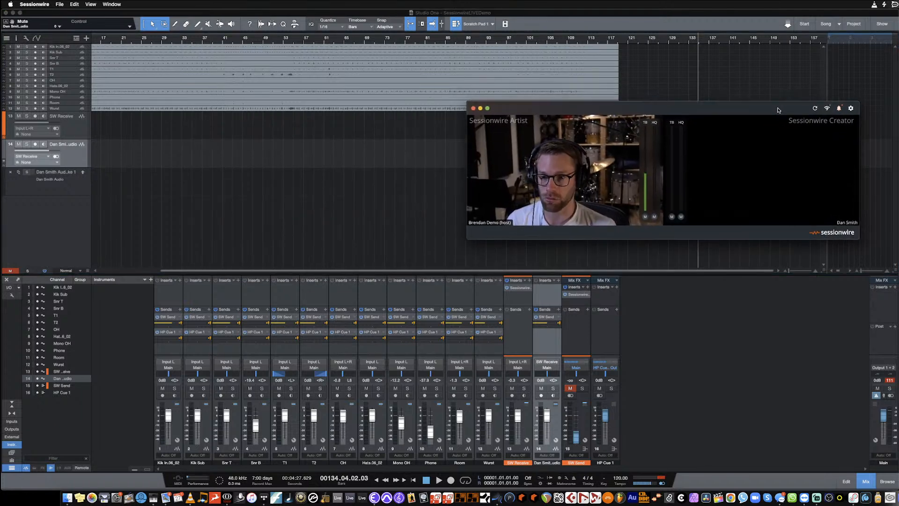